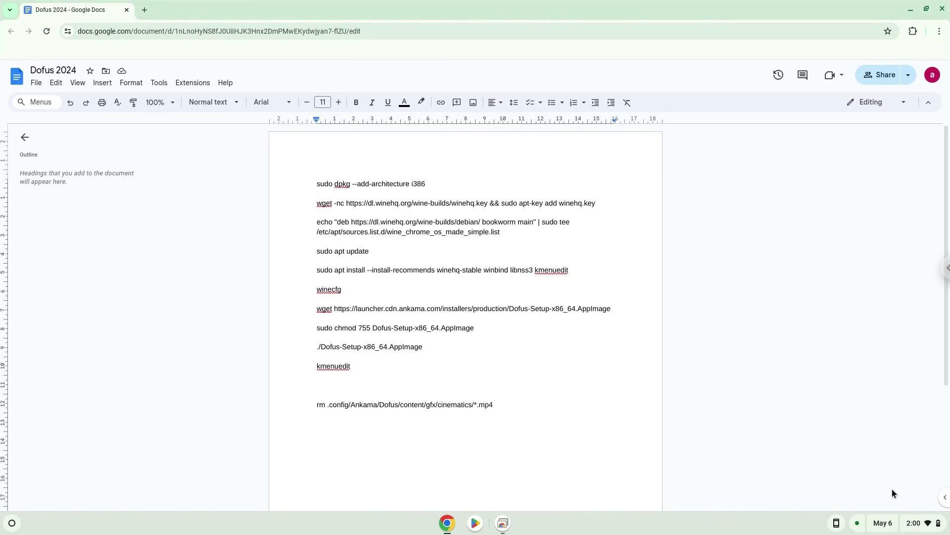
- From About ChromeOS, install the Linux development environment with the recommended 10 GB disk
click(914, 523)
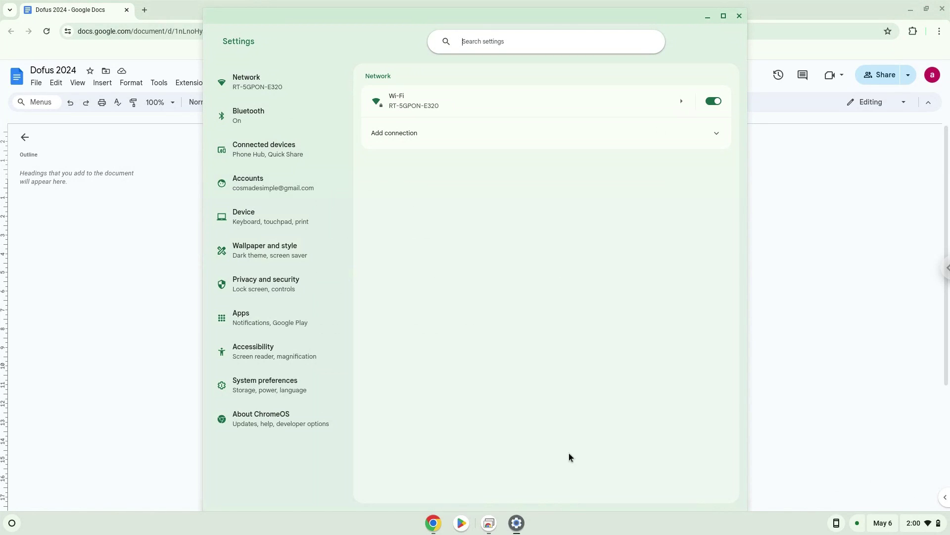
click(313, 421)
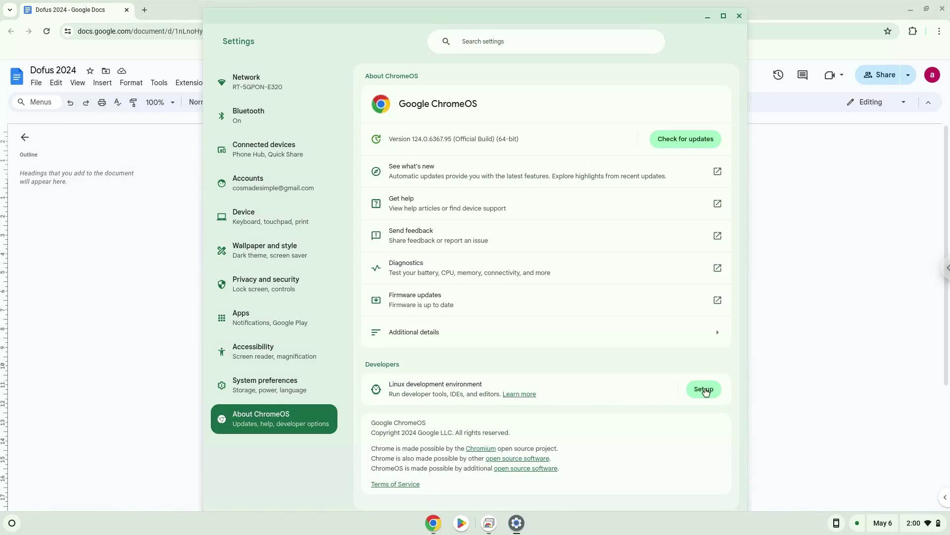
click(705, 392)
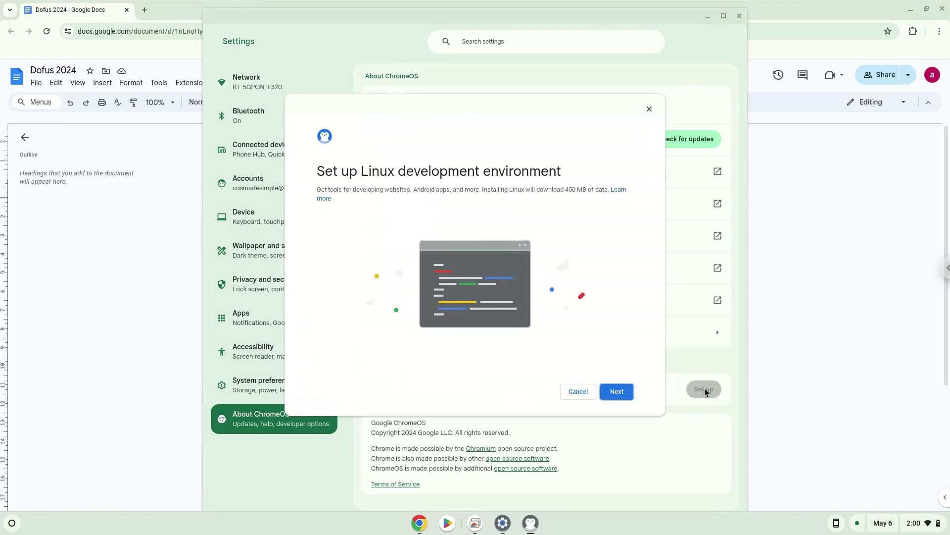
click(632, 393)
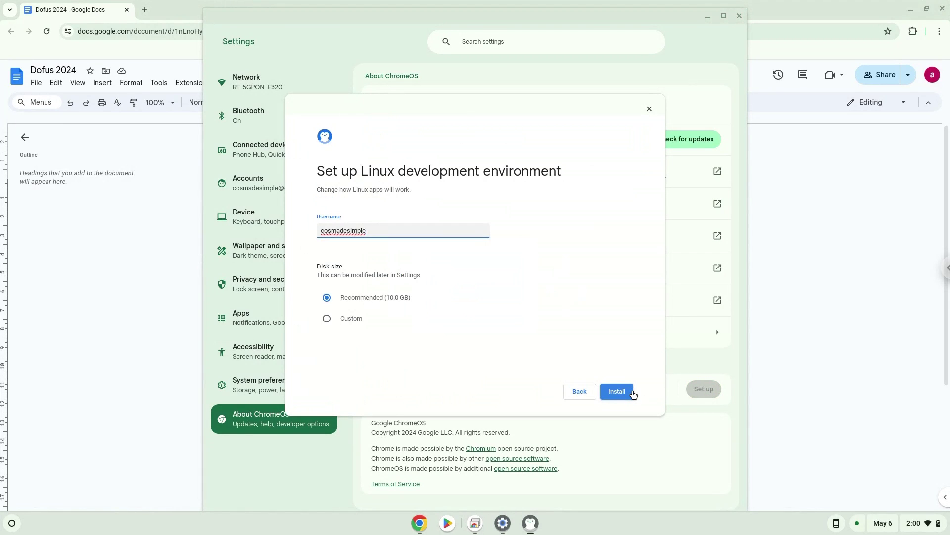
click(616, 392)
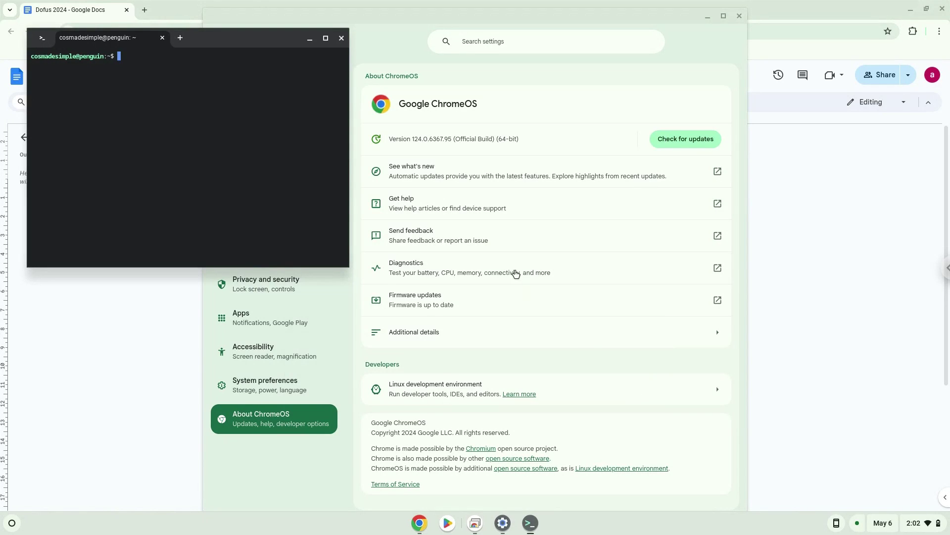
- Close Terminal and Settings, then copy 'sudo dpkg --add-architecture i386' from the doc
click(342, 38)
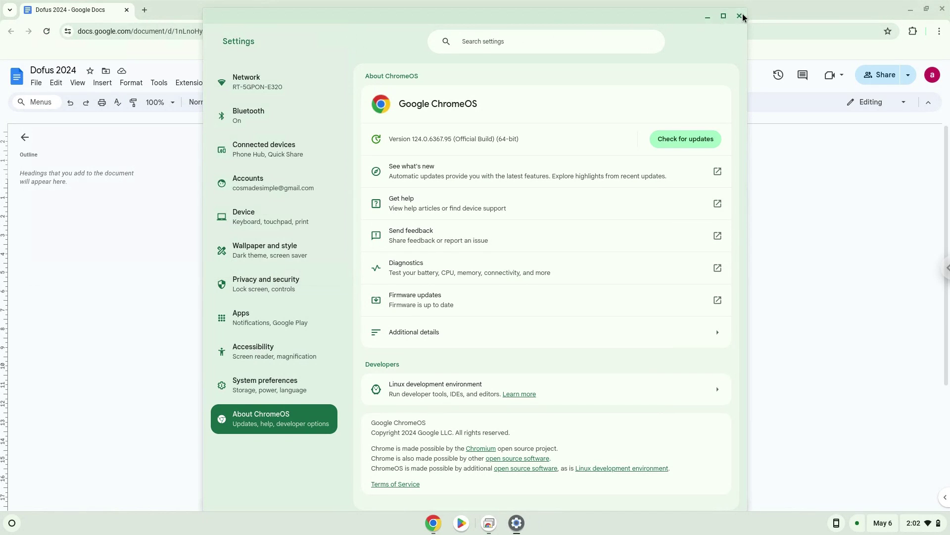
click(740, 15)
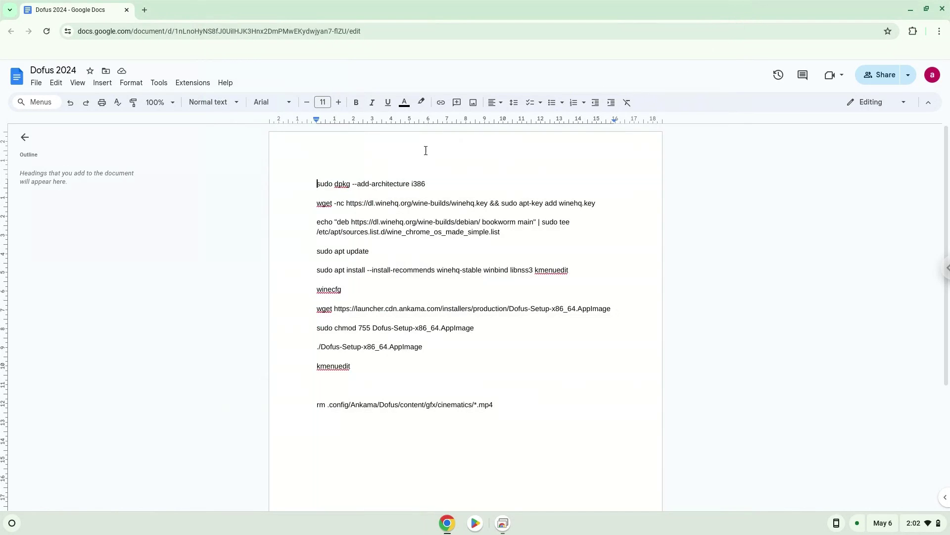
double_click(387, 185)
triple_click(387, 184)
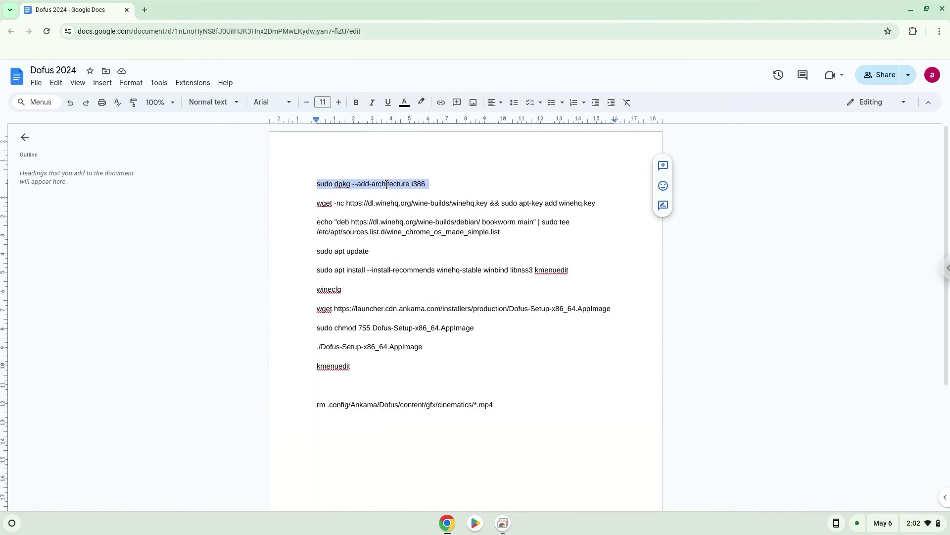
right_click(388, 187)
click(418, 213)
- Open Terminal maximized in the penguin container to run the i386 architecture command
click(13, 527)
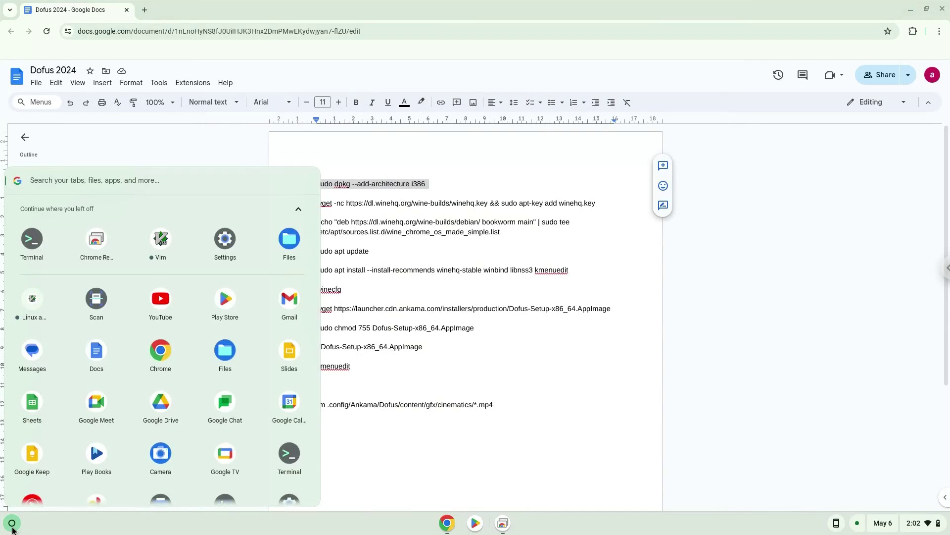
click(32, 240)
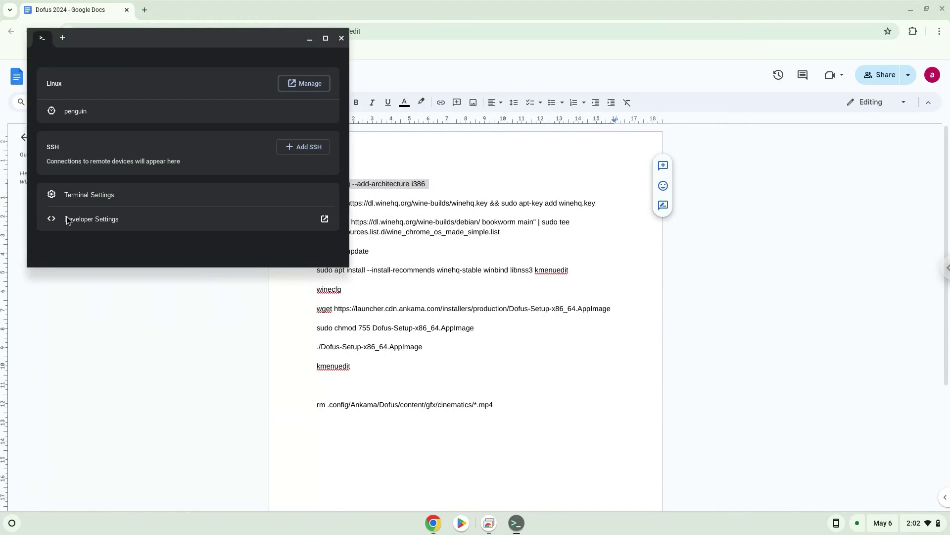
double_click(177, 39)
click(270, 85)
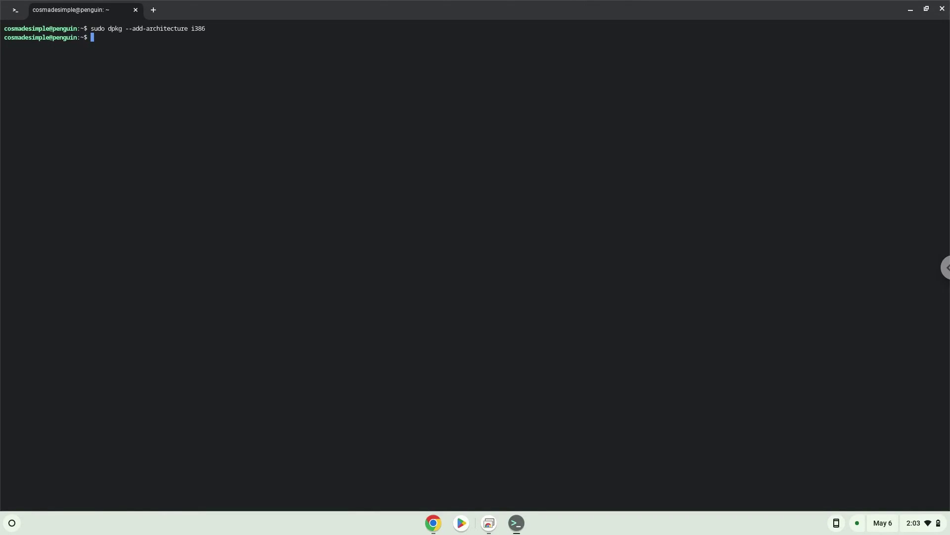
- Copy the wget WineHQ key command from the doc and run it in Terminal
click(429, 525)
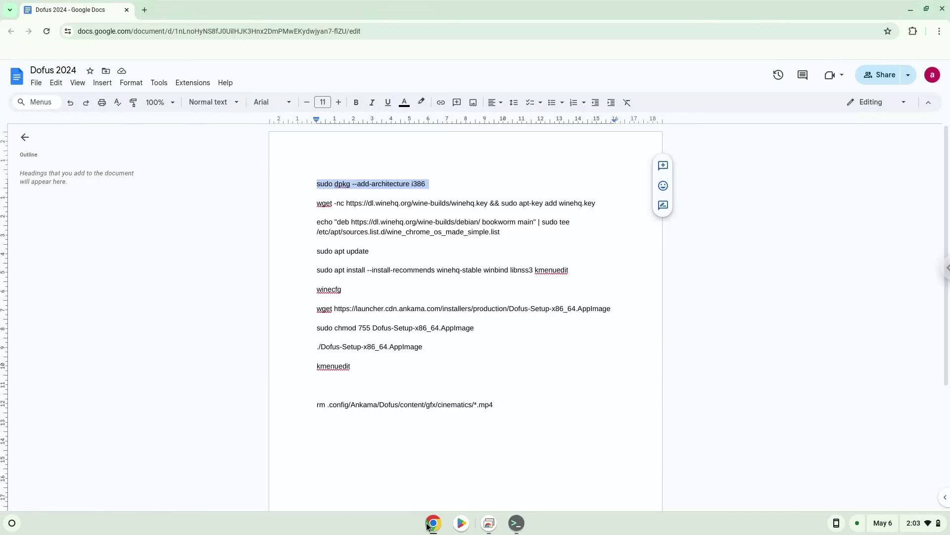
triple_click(352, 202)
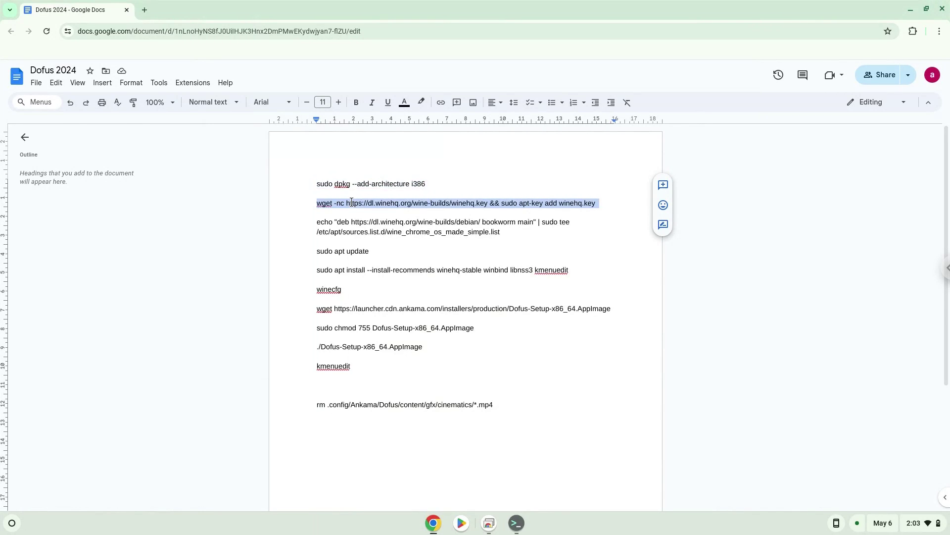
right_click(351, 203)
click(379, 230)
click(517, 523)
key(ctrl+shift+v)
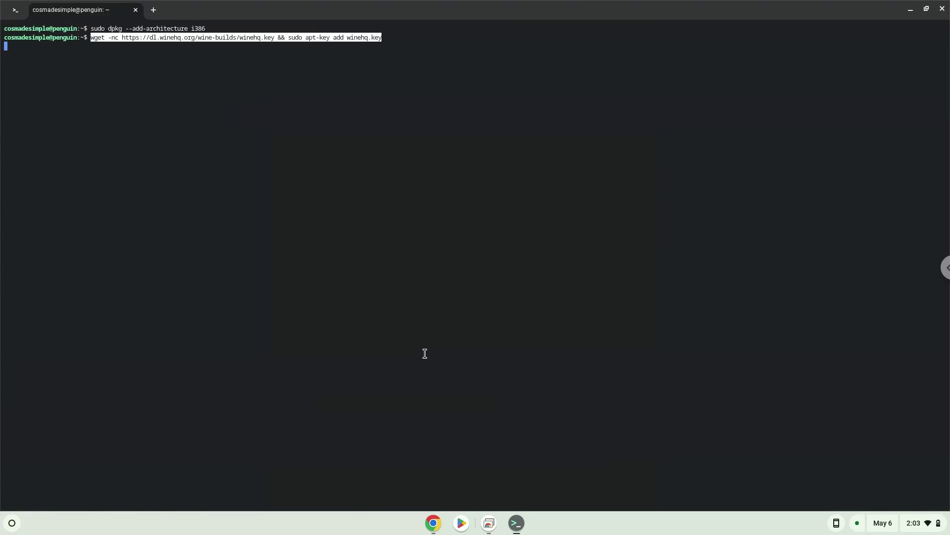
key(Return)
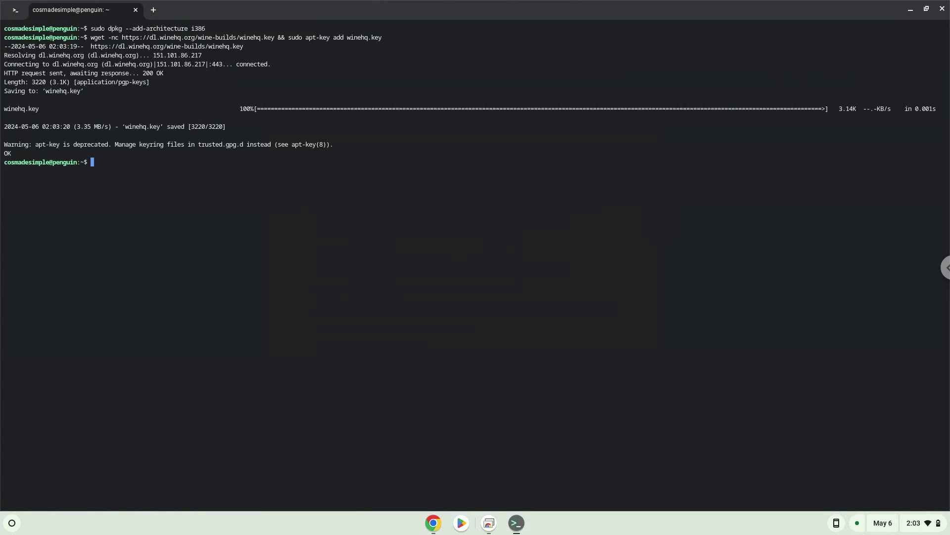
- Copy the two-line echo command and run it to add the WineHQ bookworm repository
click(432, 525)
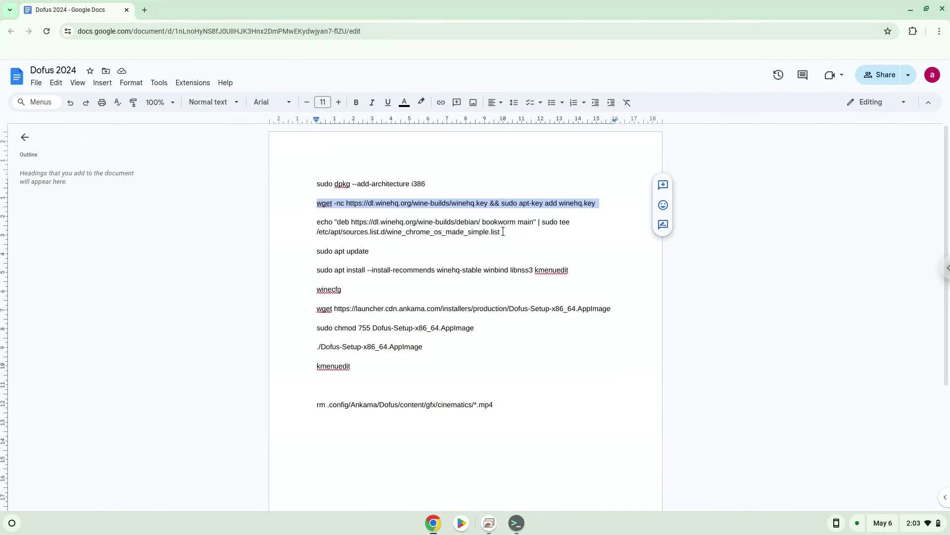
drag(500, 231, 310, 218)
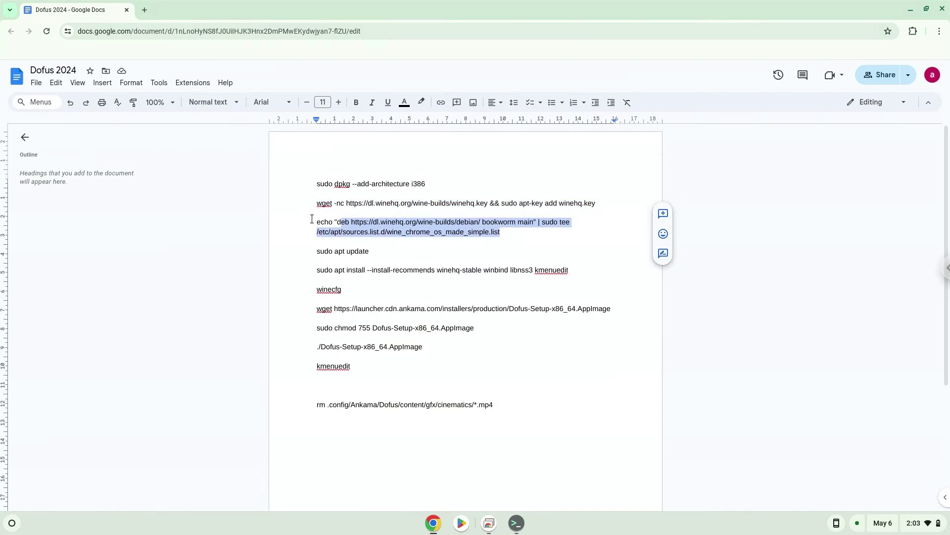
right_click(349, 222)
click(374, 249)
click(516, 523)
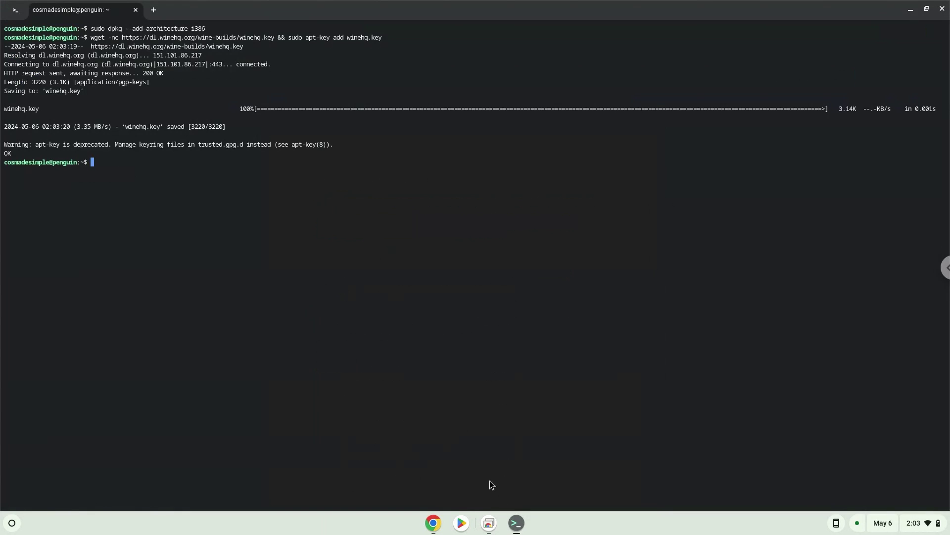
right_click(388, 345)
key(Return)
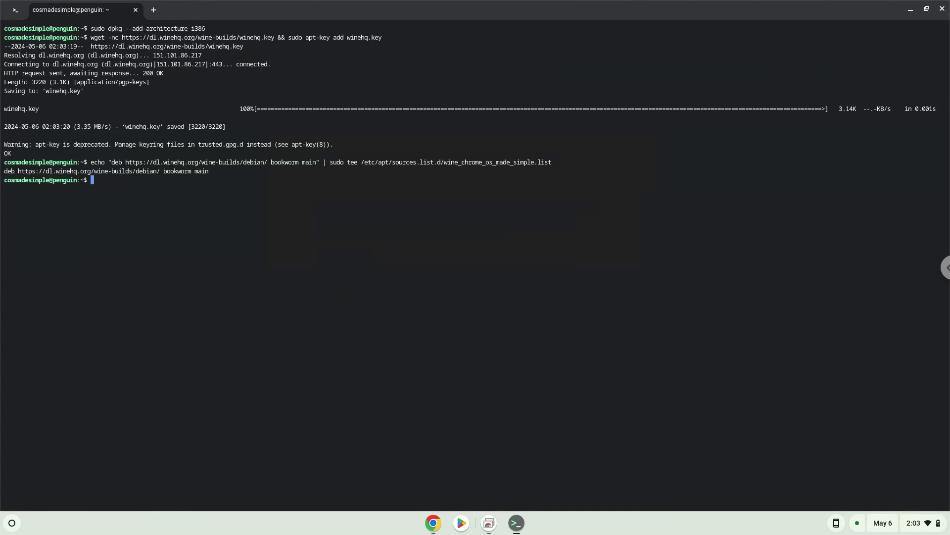
- Copy 'sudo apt update' from the doc and run it in Terminal
click(432, 523)
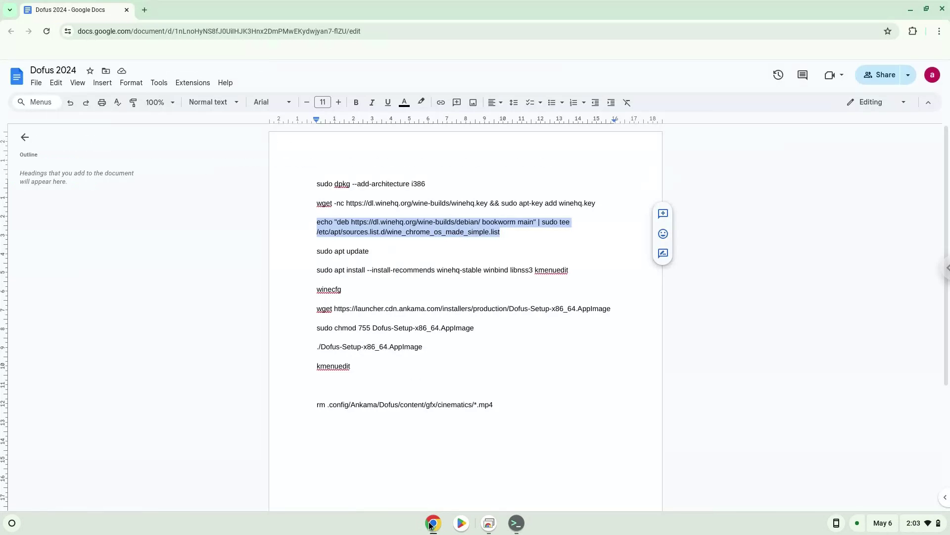
triple_click(336, 249)
right_click(336, 249)
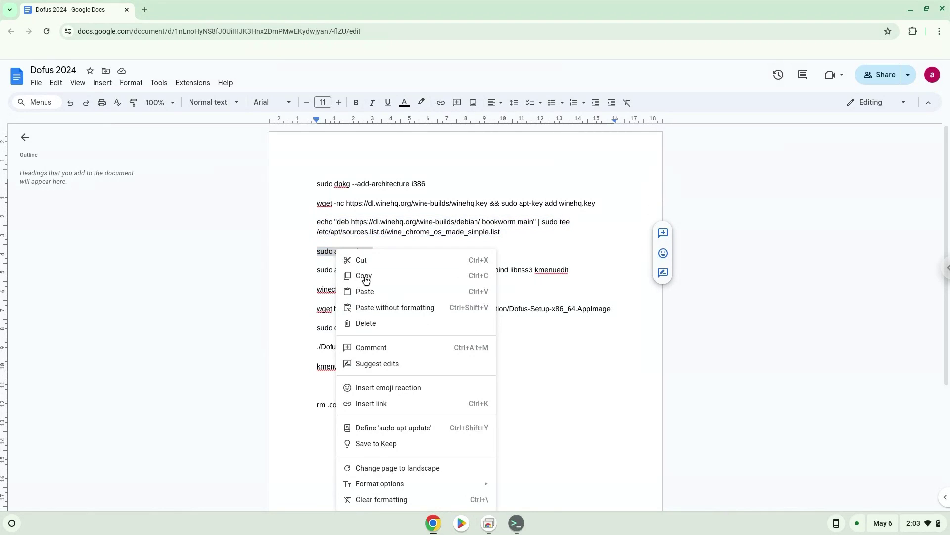
click(368, 277)
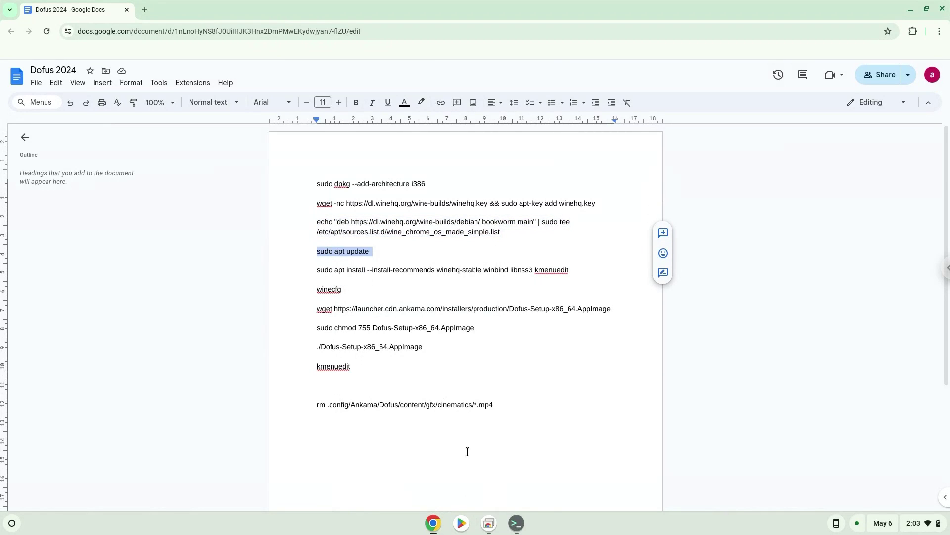
click(514, 521)
right_click(362, 335)
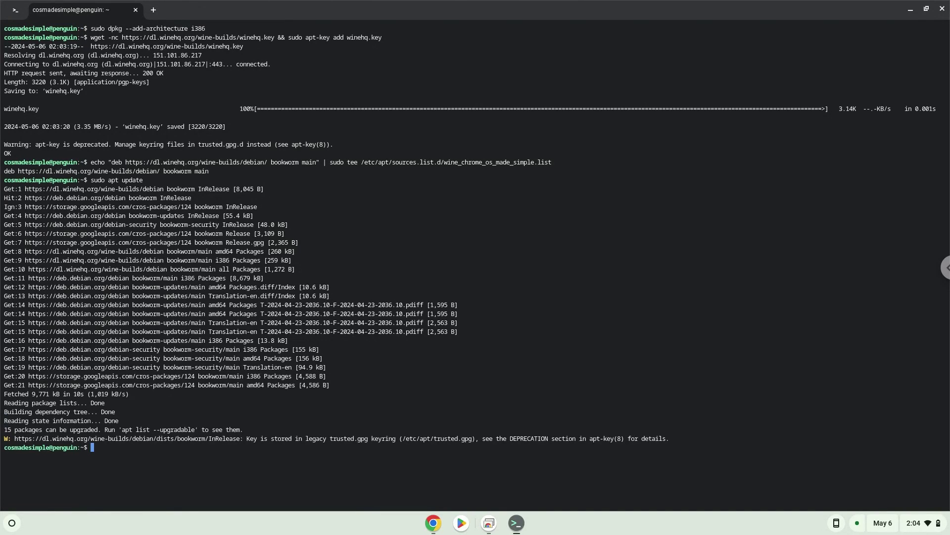
- Run the copied apt install command for winehq-stable, winbind, libnss3 and kmenuedit, confirming with Y
click(430, 527)
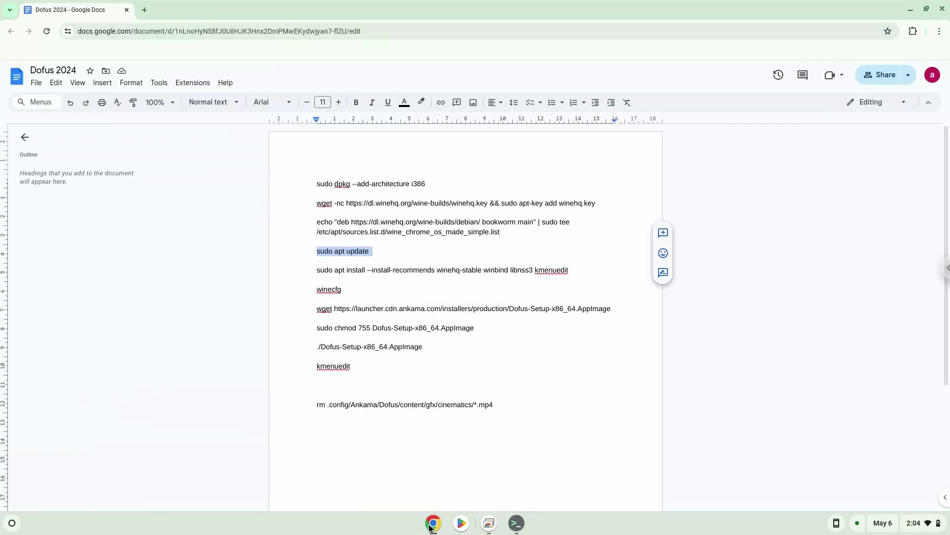
triple_click(405, 270)
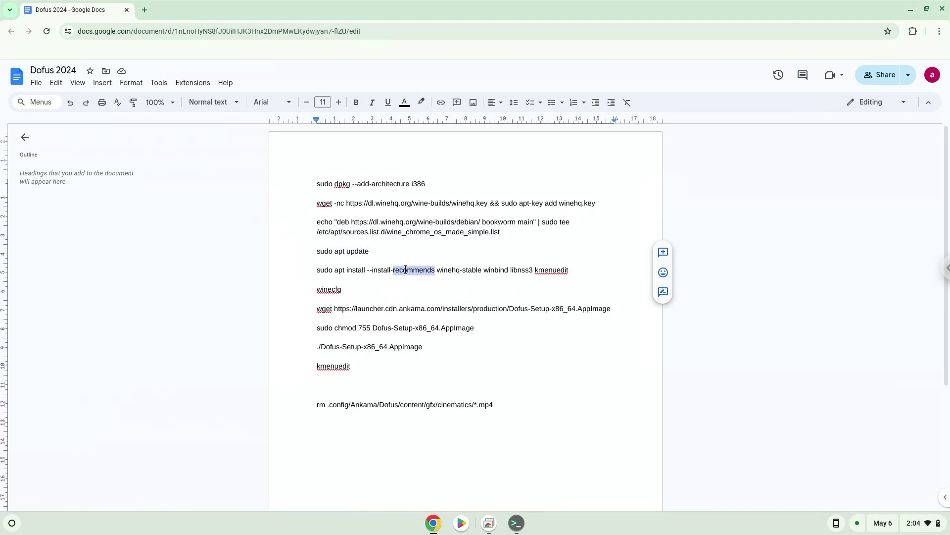
right_click(405, 271)
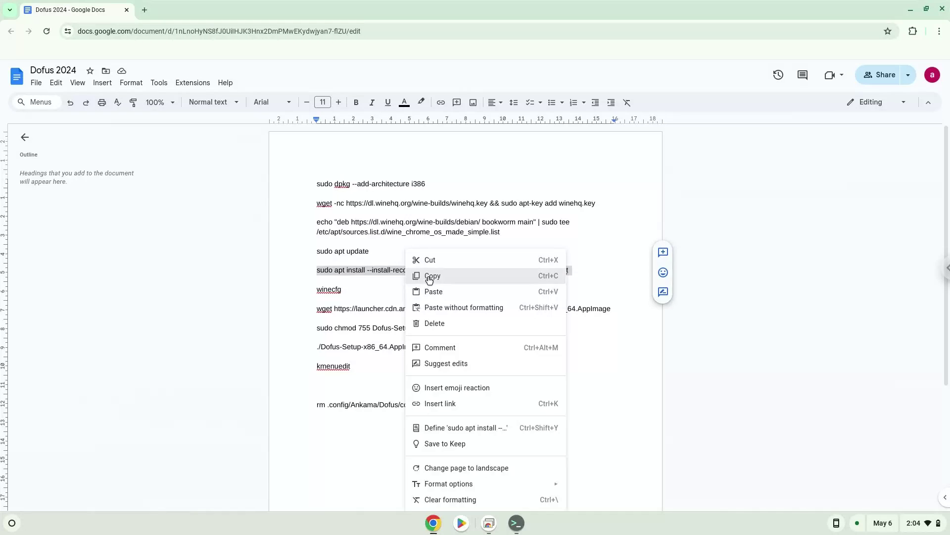
click(430, 274)
click(518, 523)
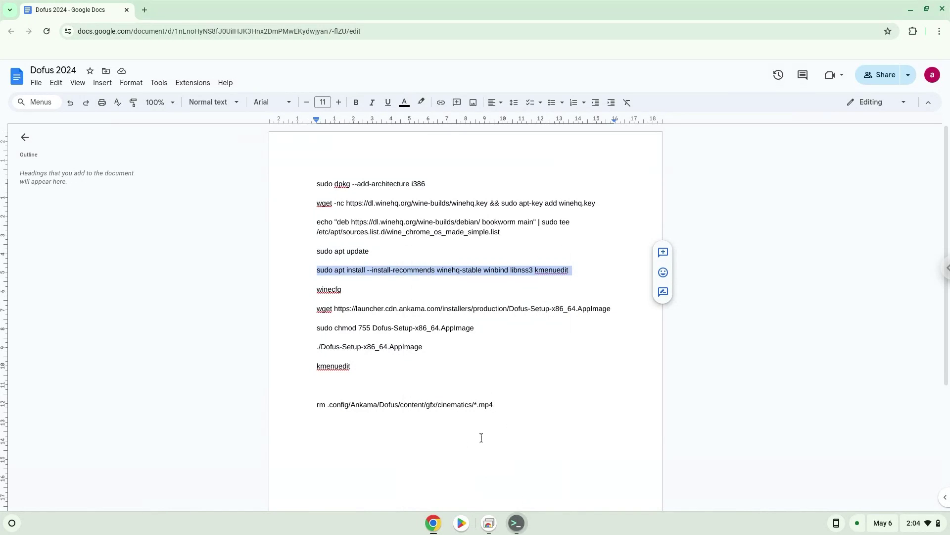
key(ctrl+shift+v)
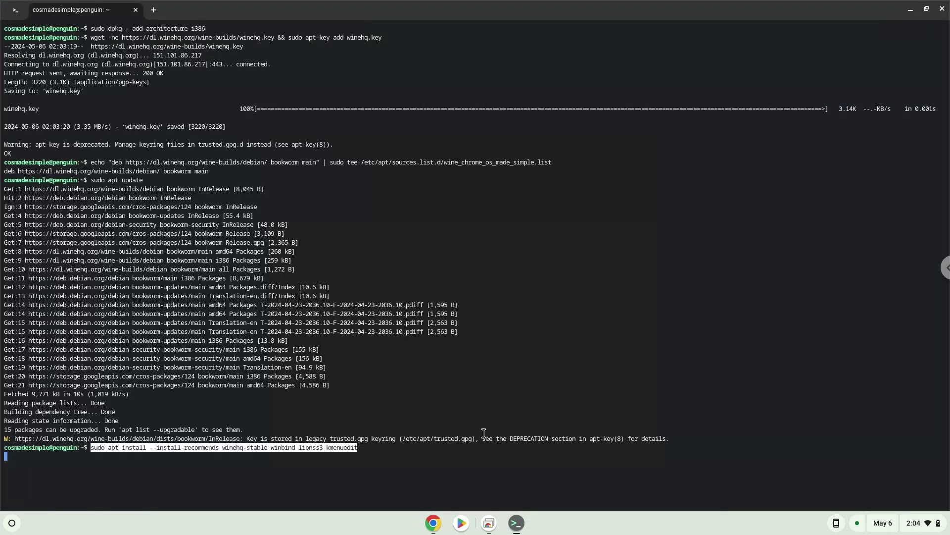
key(Return)
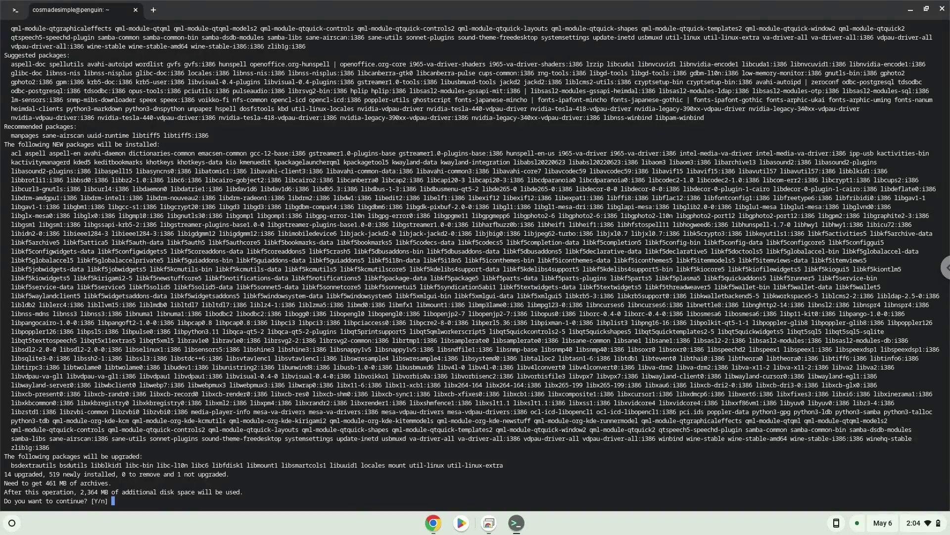
key(Return)
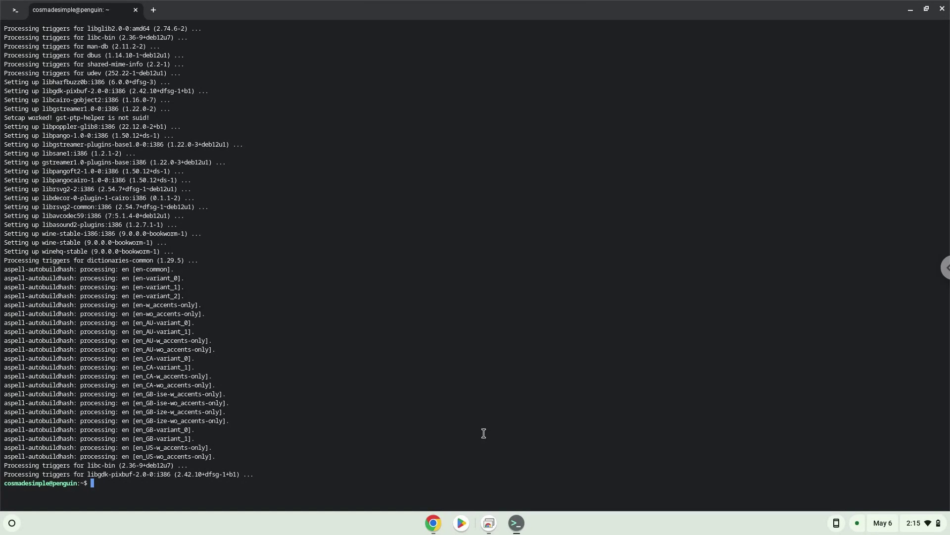
- Run winecfg from the doc, accept the wine-mono install, and close the Wine configuration window
click(433, 524)
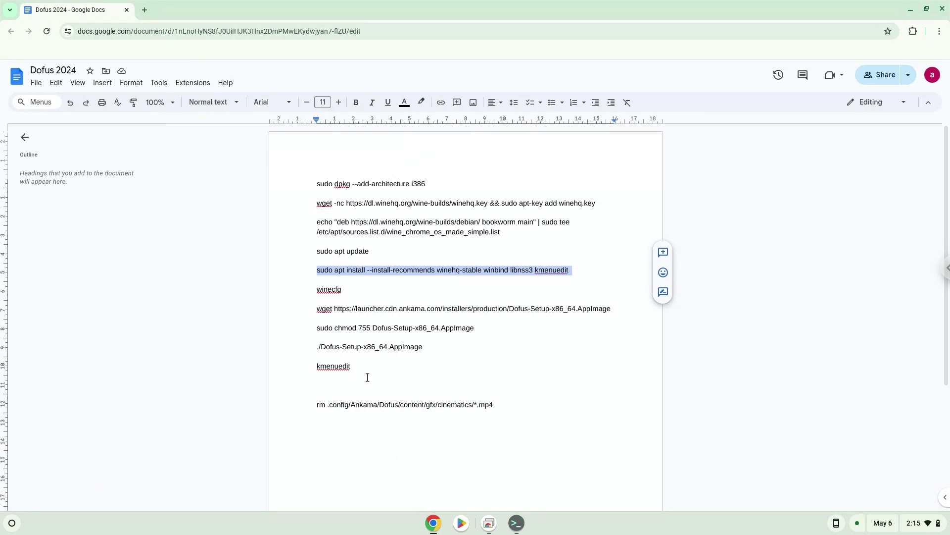
double_click(330, 287)
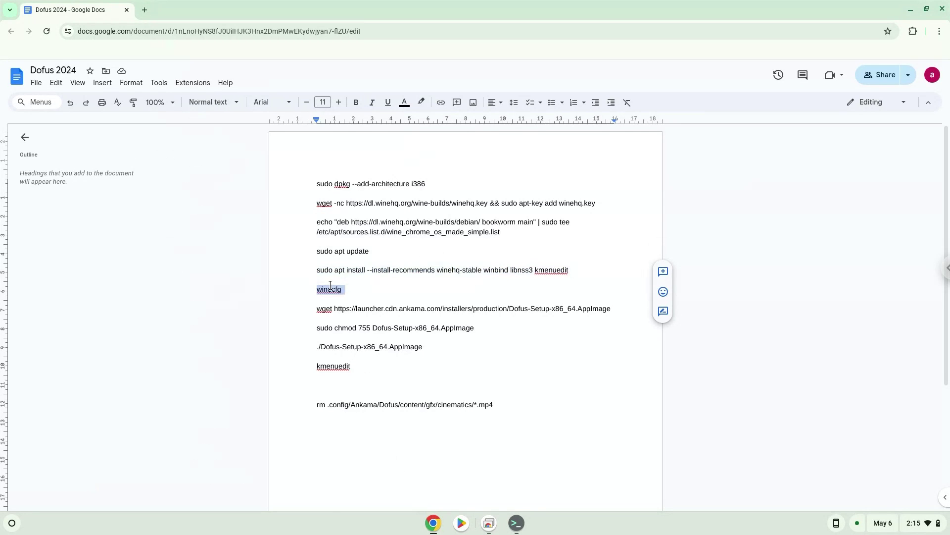
right_click(331, 288)
click(370, 278)
click(516, 523)
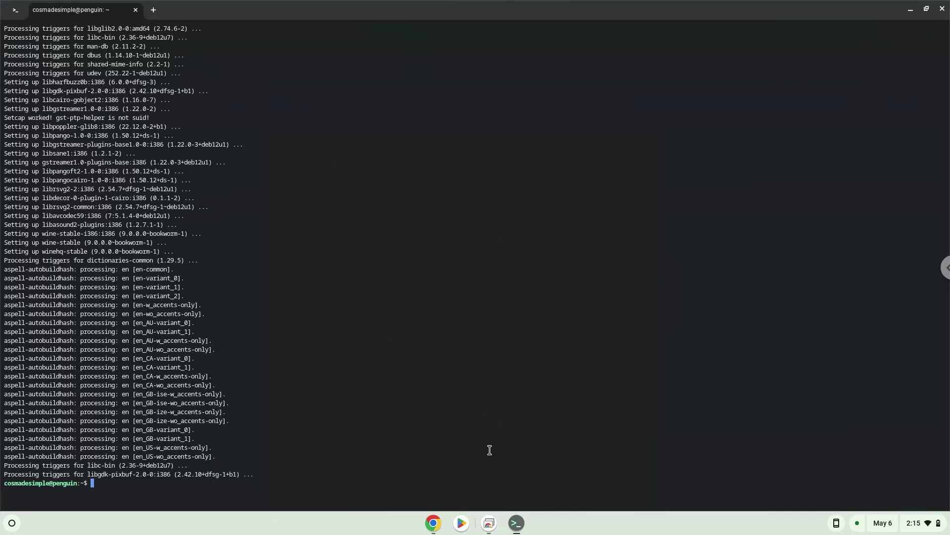
key(ctrl+shift+v)
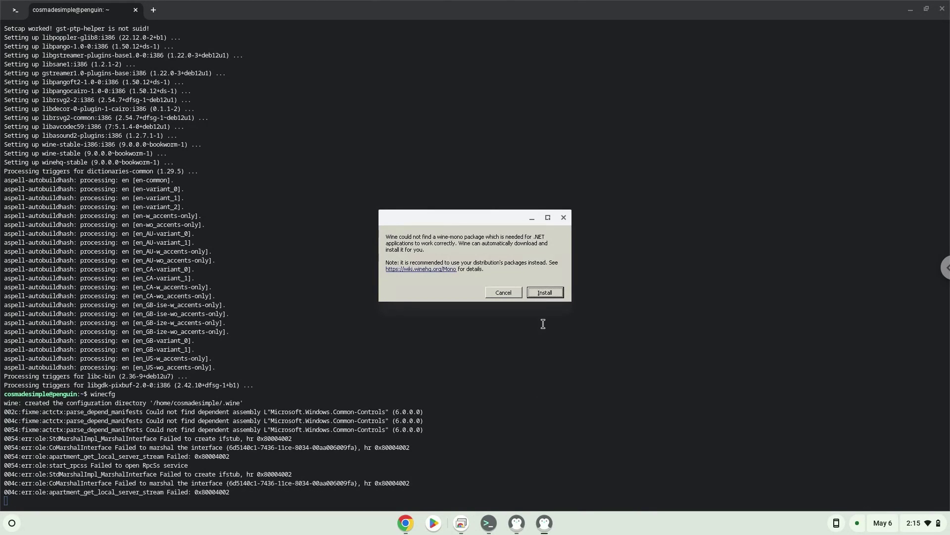
click(542, 293)
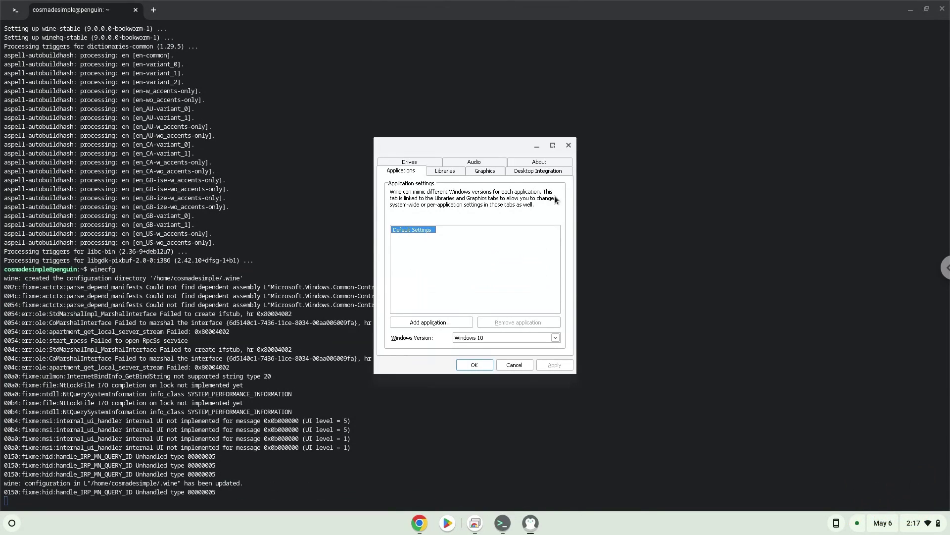
click(568, 145)
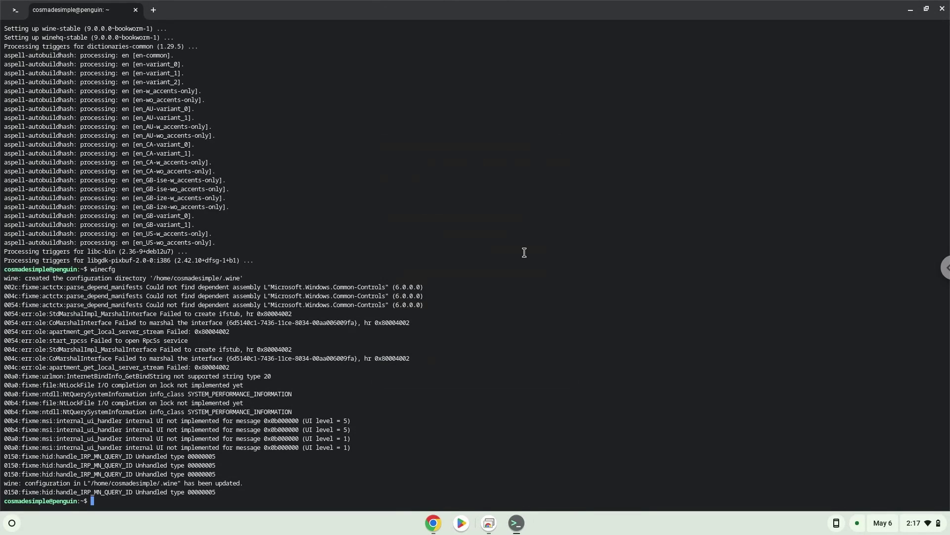
- Copy the wget line and run it to download Dofus-Setup-x86_64.AppImage
click(436, 522)
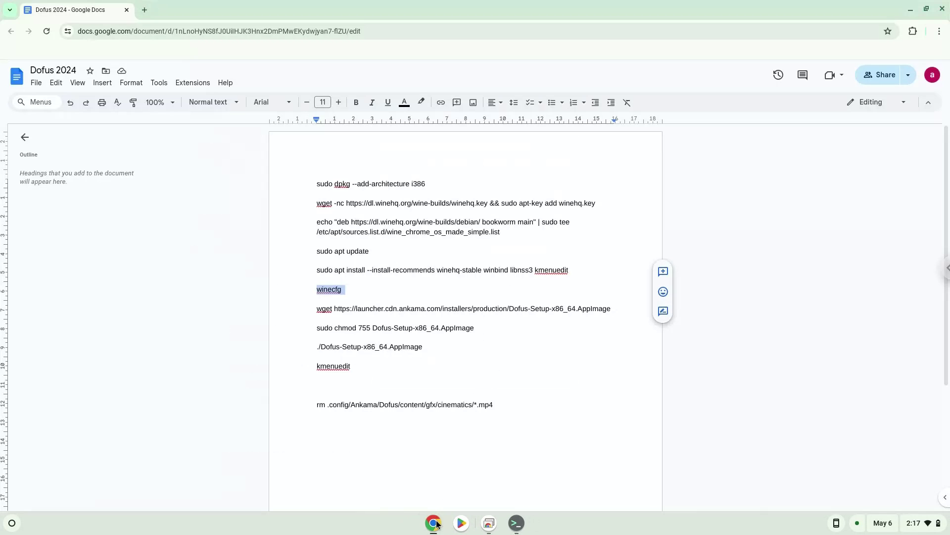
triple_click(415, 310)
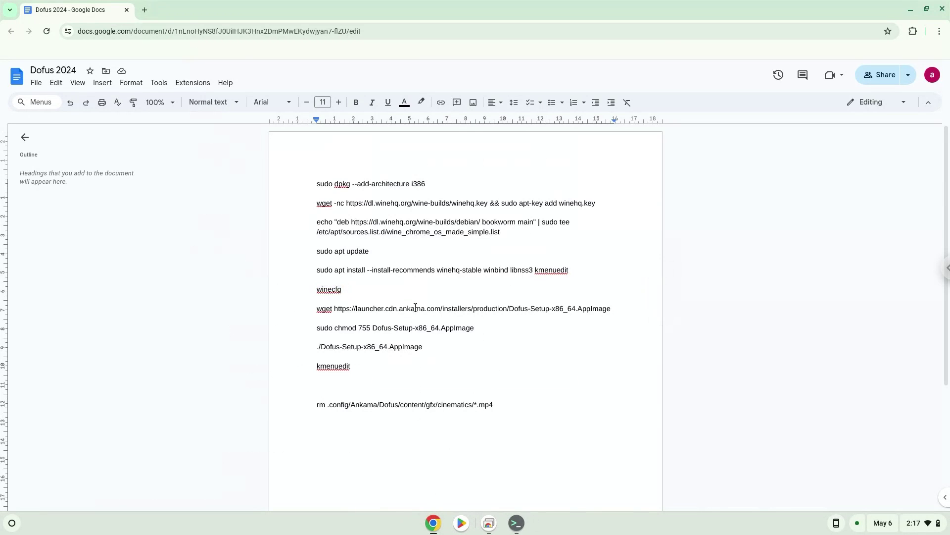
right_click(416, 310)
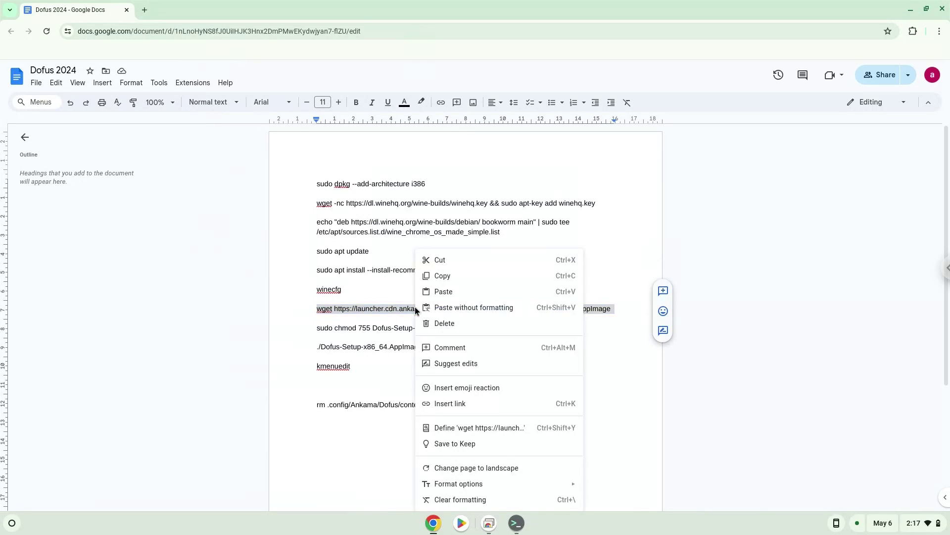
click(450, 276)
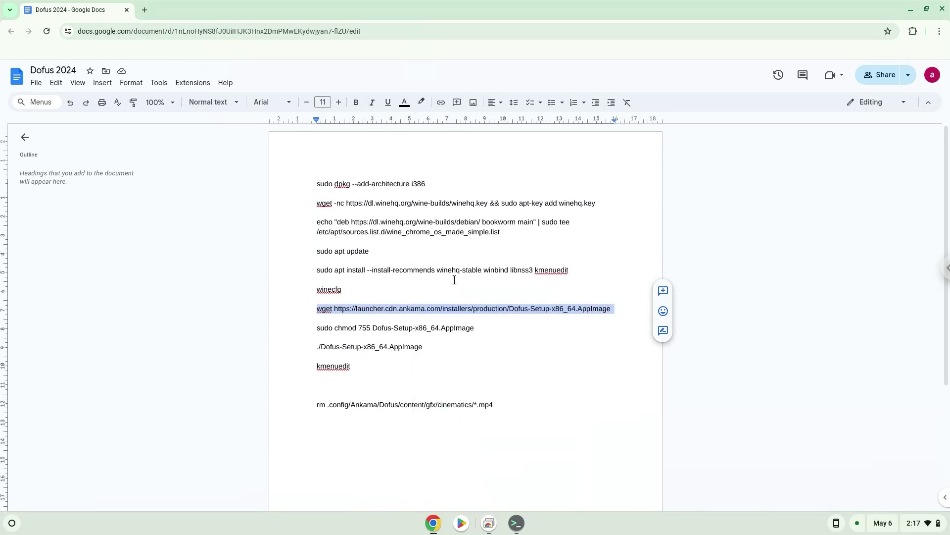
click(516, 523)
right_click(474, 448)
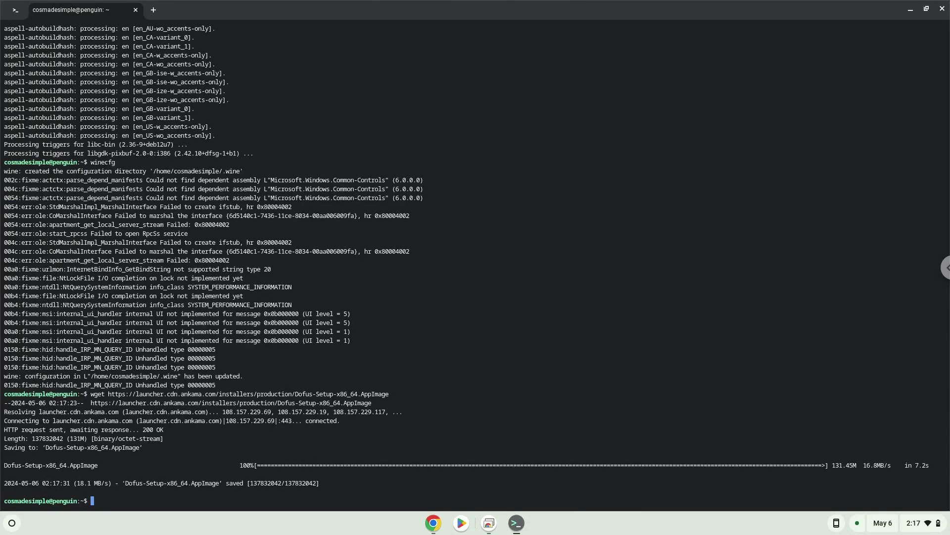
- Copy the sudo chmod 755 line and run it to make the AppImage executable
click(432, 523)
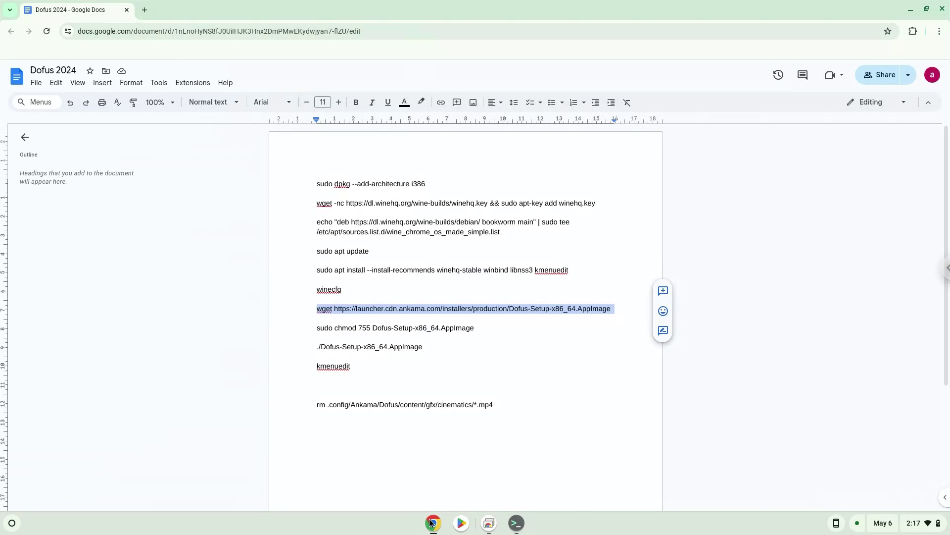
triple_click(399, 329)
right_click(399, 329)
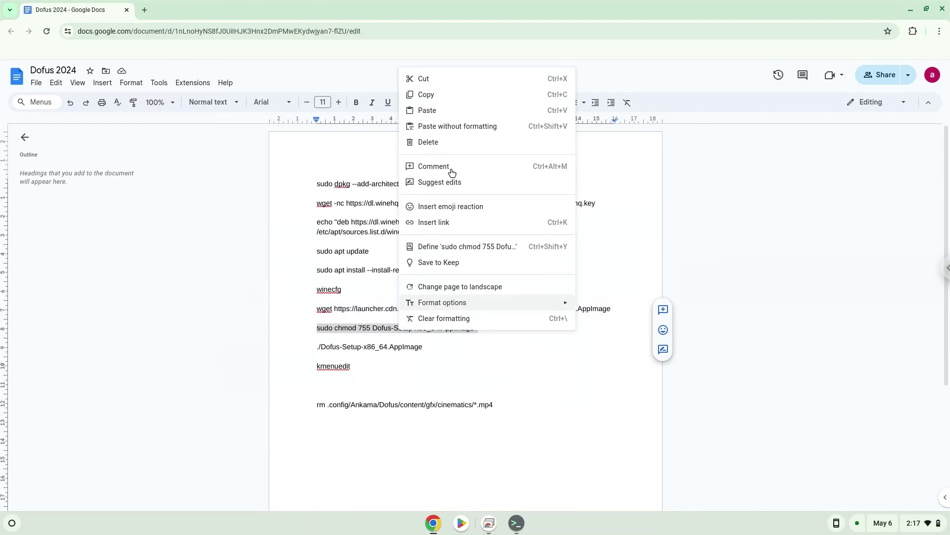
click(470, 95)
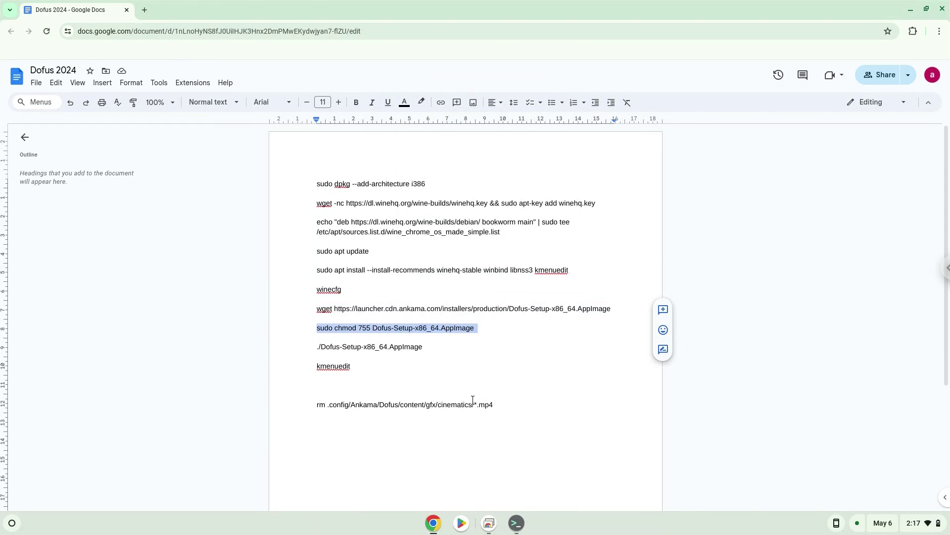
click(516, 523)
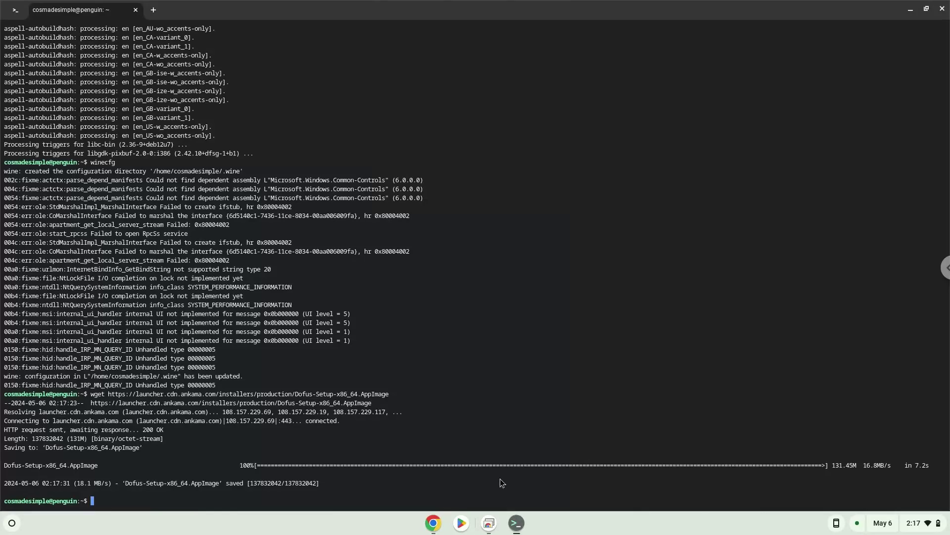
key(ctrl+shift+v)
key(Return)
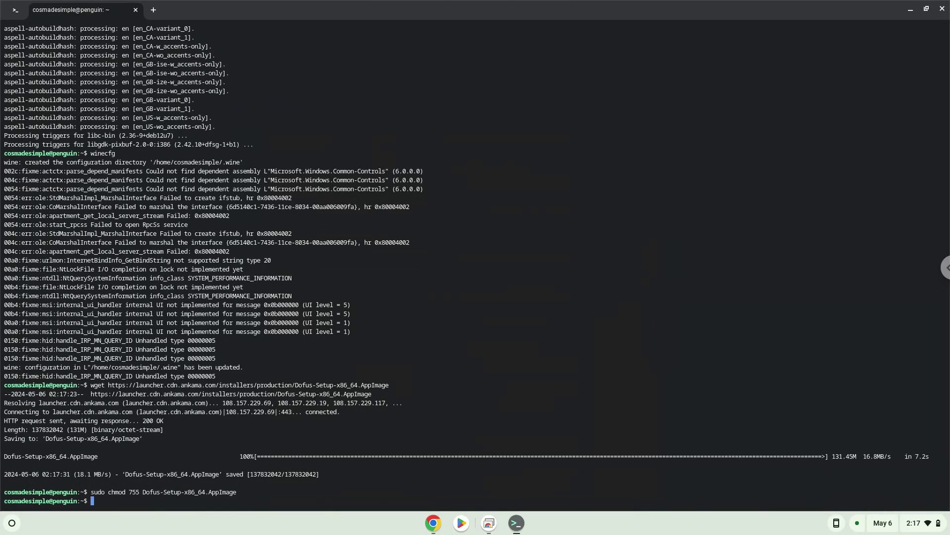
- Copy the AppImage launch line and try running it in Terminal
click(433, 523)
triple_click(391, 347)
right_click(391, 347)
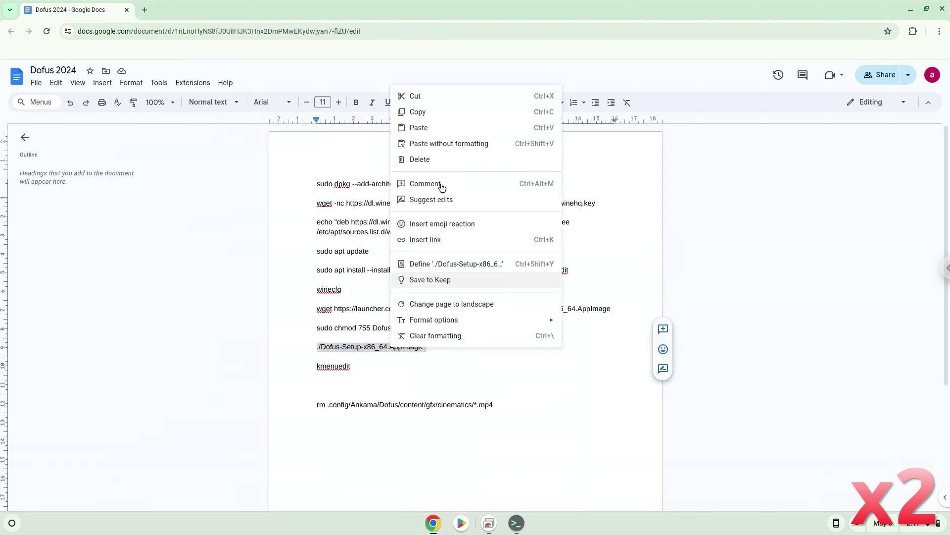
click(467, 119)
click(517, 522)
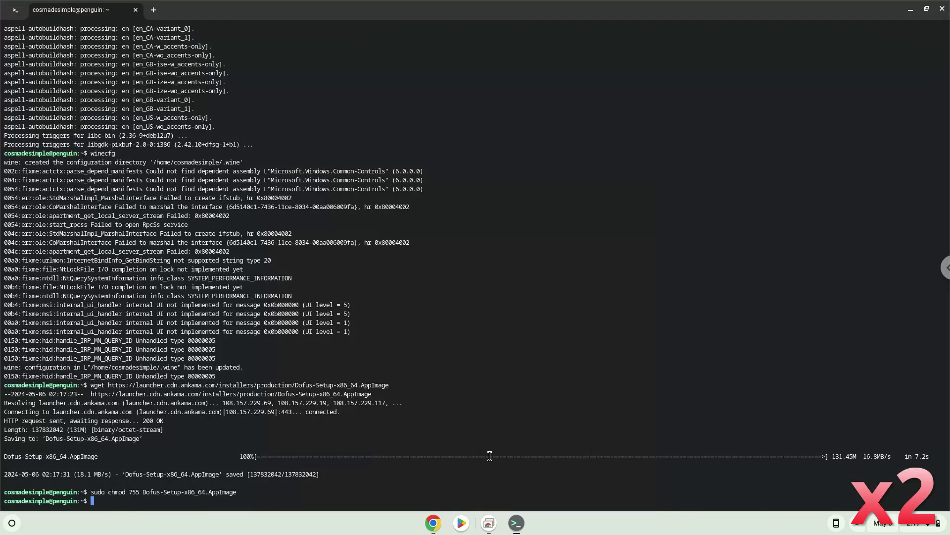
right_click(492, 450)
key(Return)
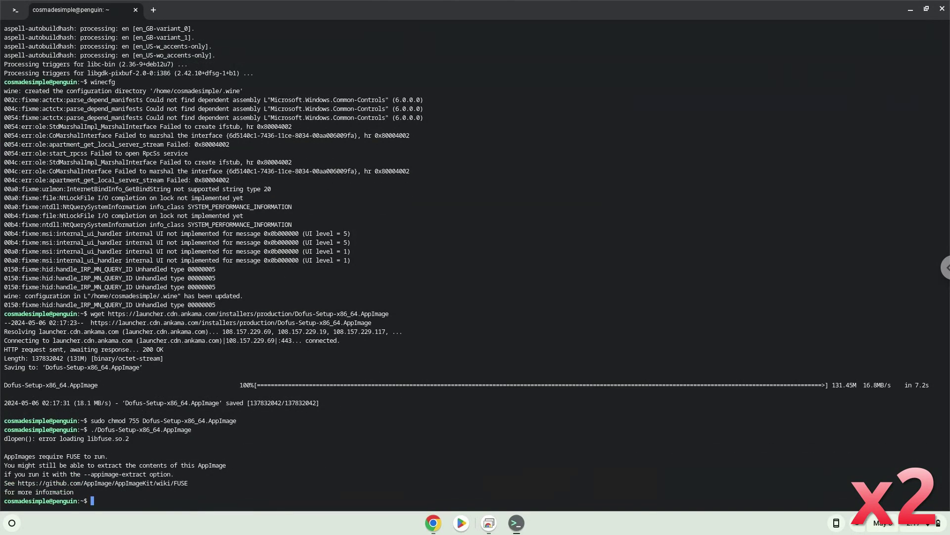
- Append 'fuse' to the doc's apt install line, then run it in Terminal and confirm
click(433, 523)
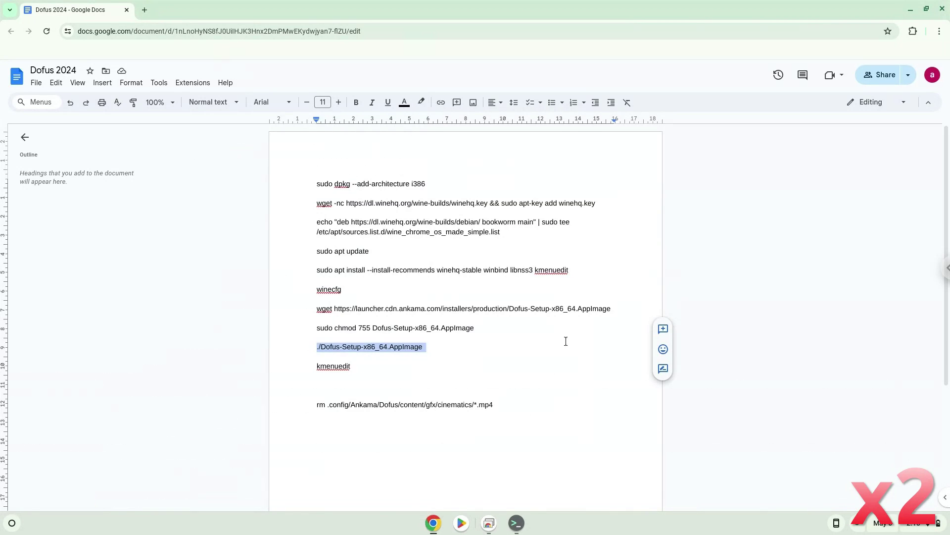
click(596, 269)
text(fu)
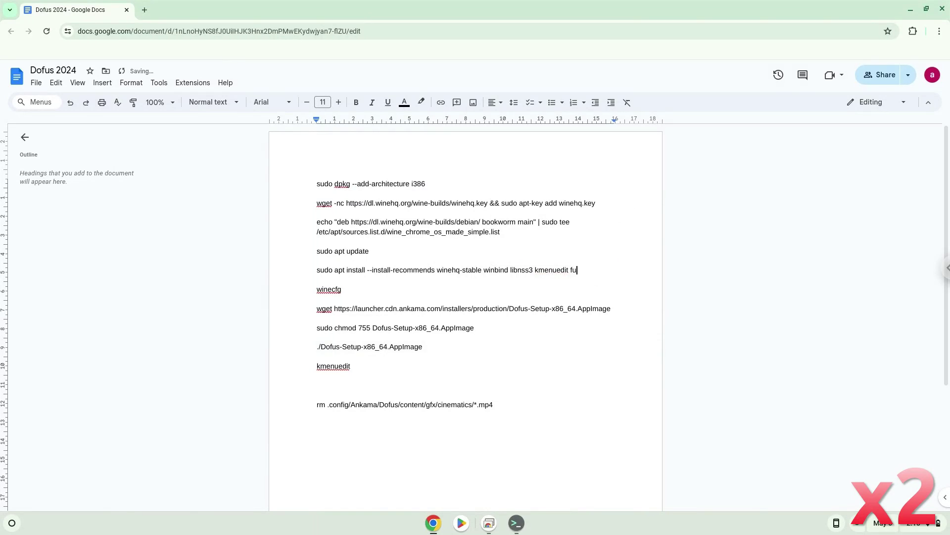
text(se)
triple_click(486, 270)
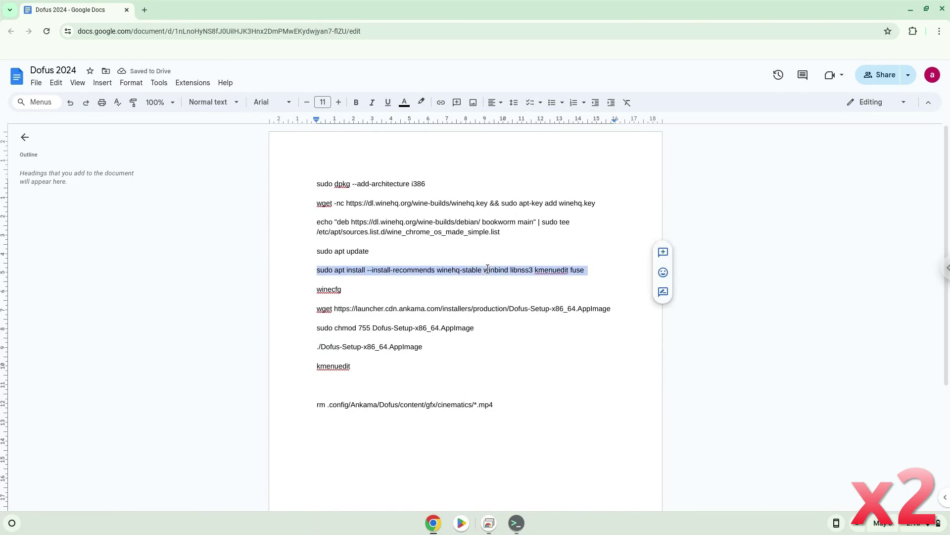
right_click(485, 270)
click(510, 274)
click(516, 523)
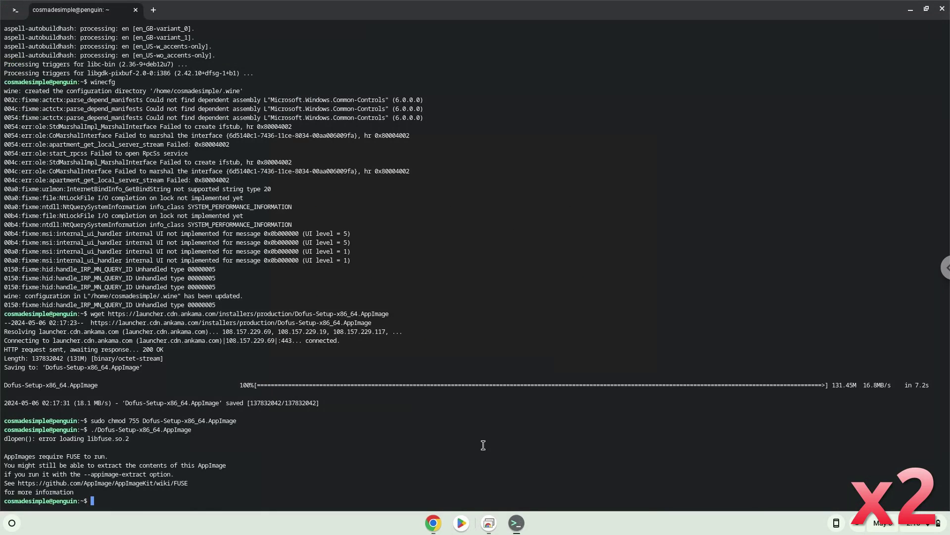
key(ctrl+shift+v)
key(Return)
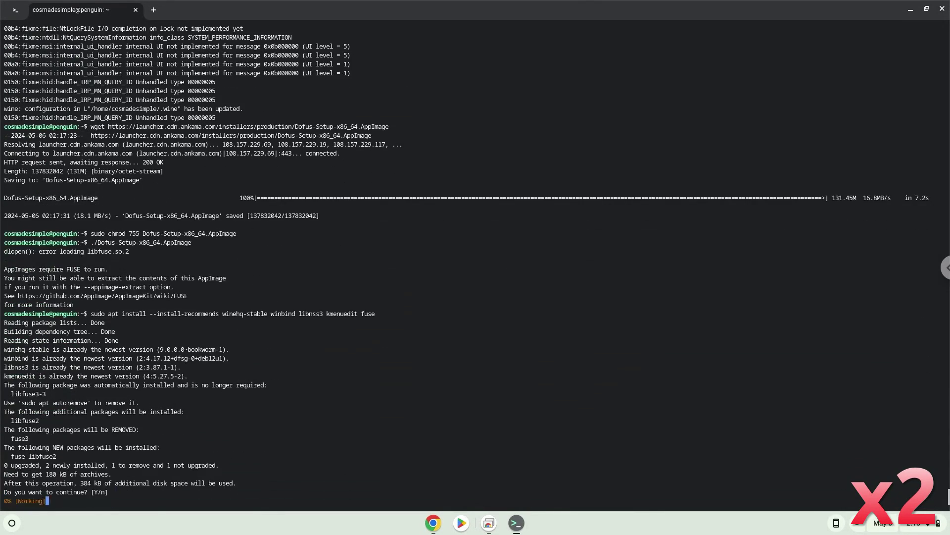
key(Return)
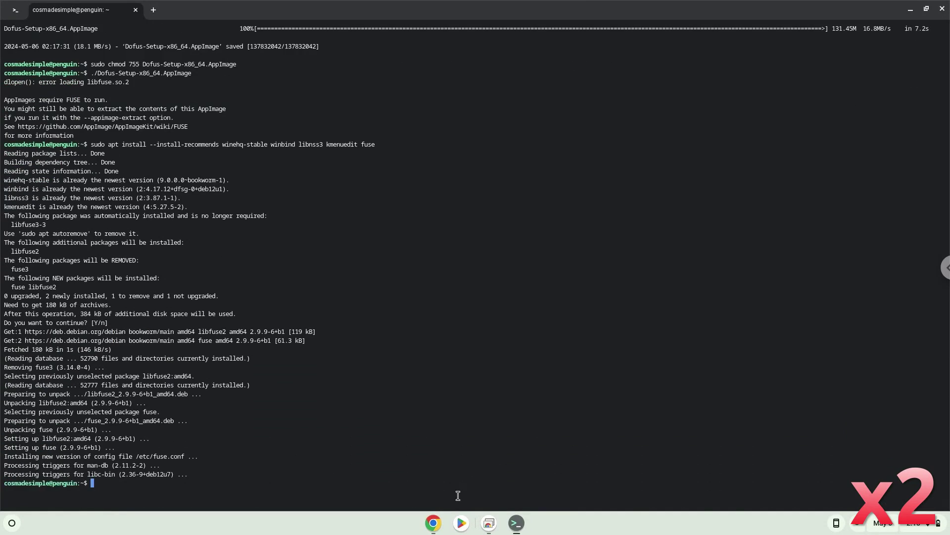
- Run ./Dofus-Setup-x86_64.AppImage to start Ankama Launcher, then close the launcher completely
click(431, 524)
triple_click(384, 347)
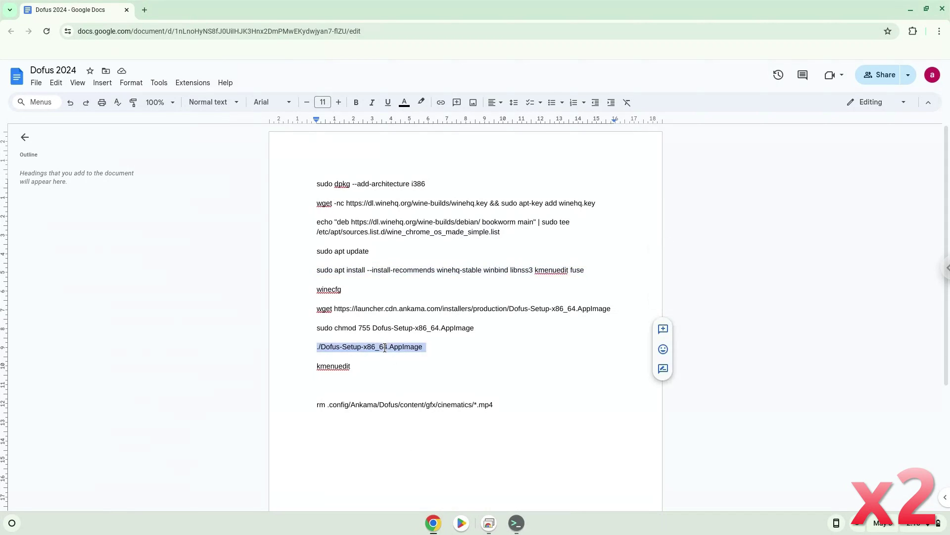
right_click(385, 349)
click(450, 113)
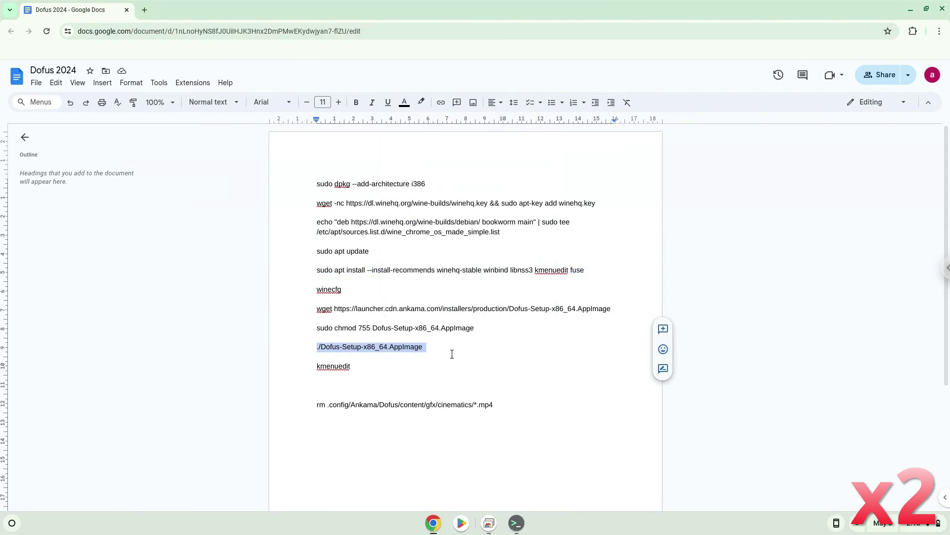
click(516, 523)
right_click(497, 444)
key(Return)
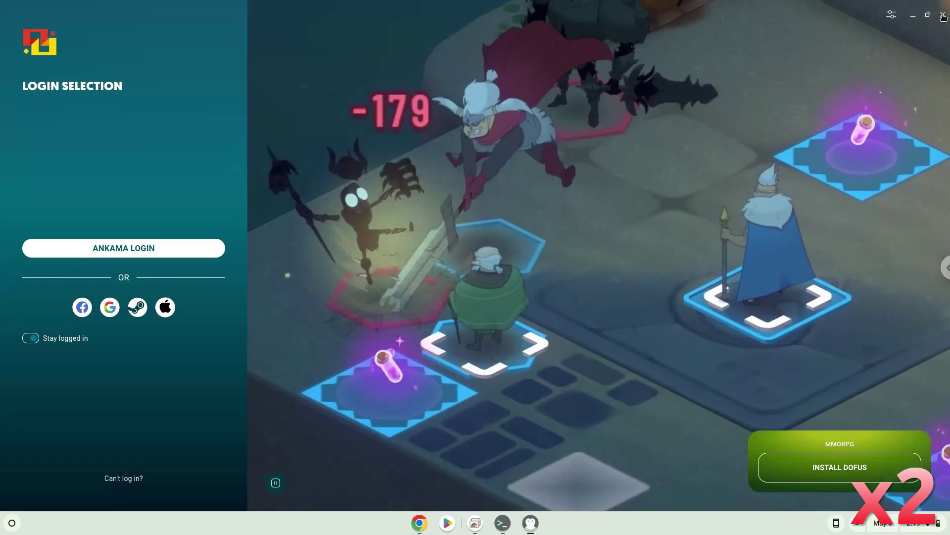
click(943, 16)
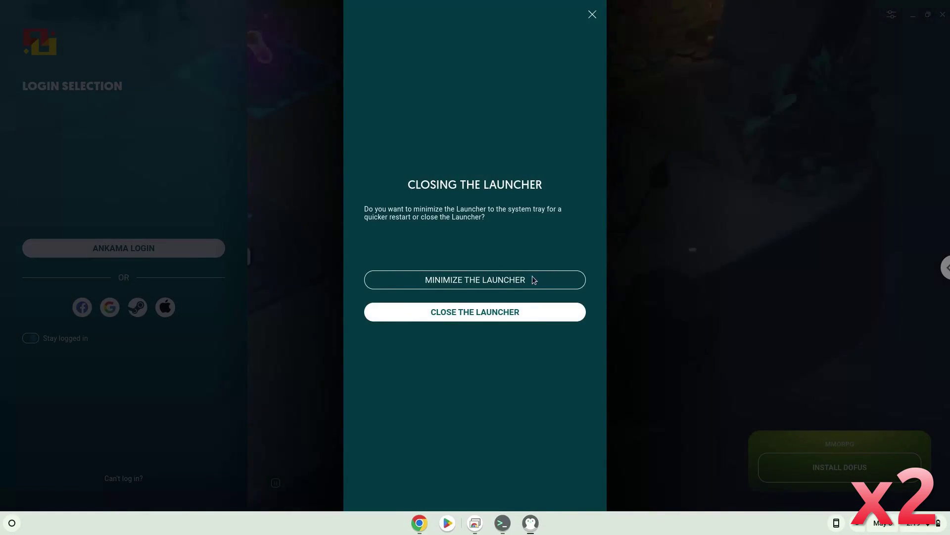
click(497, 314)
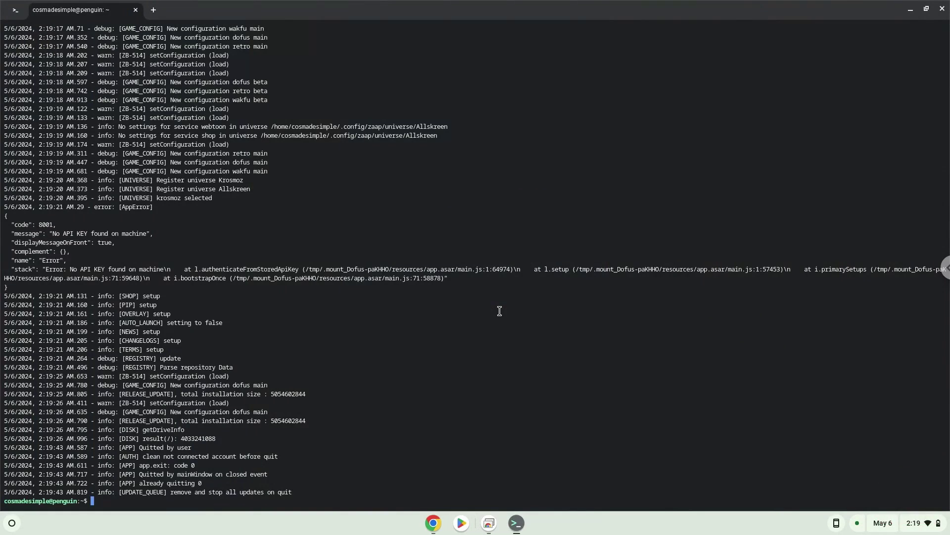
- Copy 'kmenuedit' from the Google Docs notes and run it in the terminal
click(432, 525)
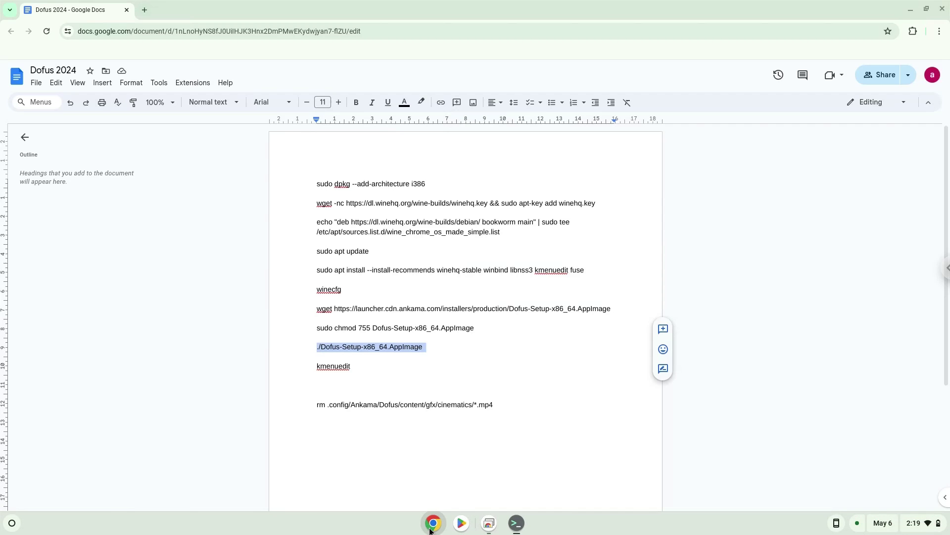
double_click(340, 366)
right_click(341, 366)
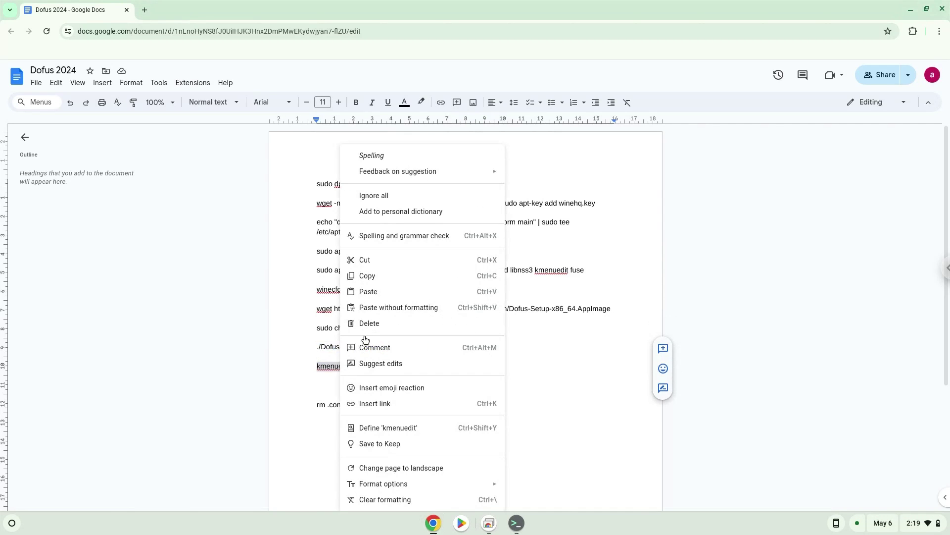
click(379, 280)
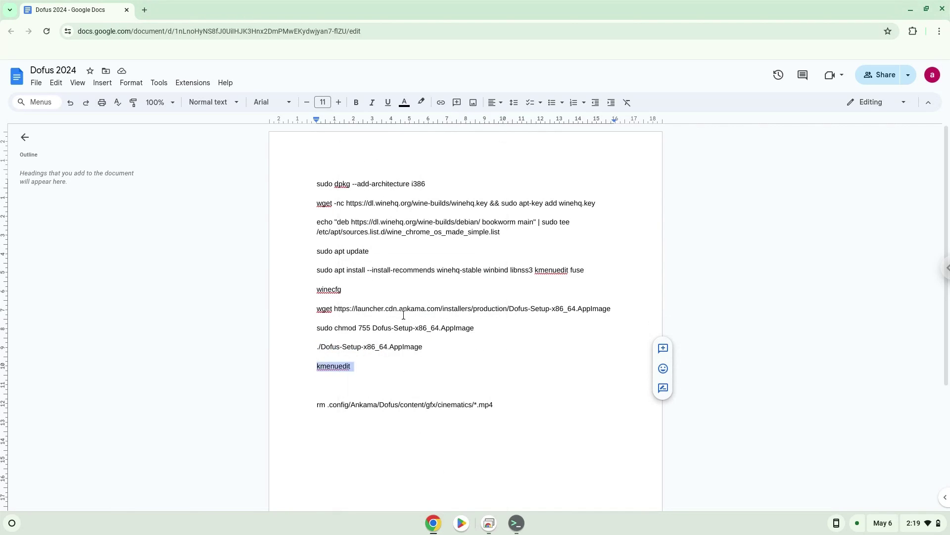
click(516, 523)
key(ctrl+shift+v)
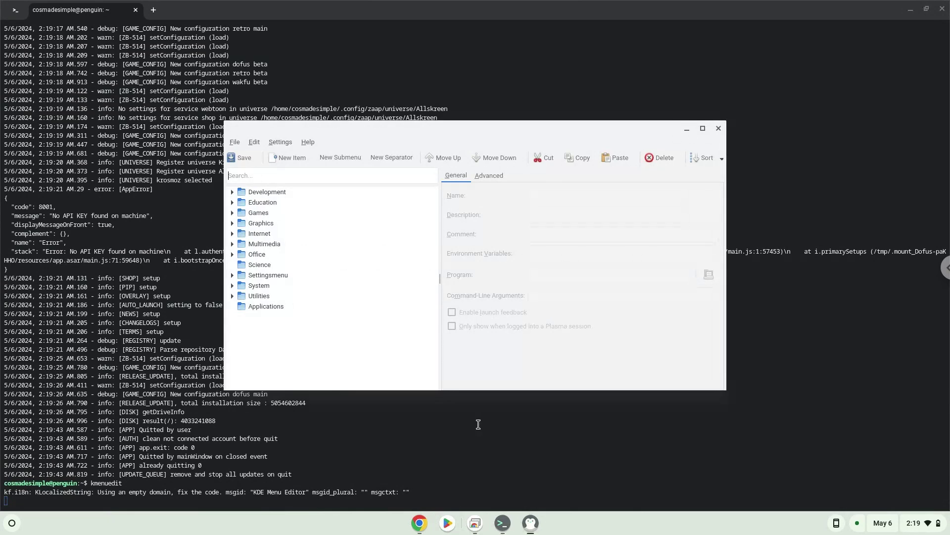
- Add a 'dofus' Games entry running Dofus-Setup-x86_64.AppImage, save, and close the editor
click(260, 217)
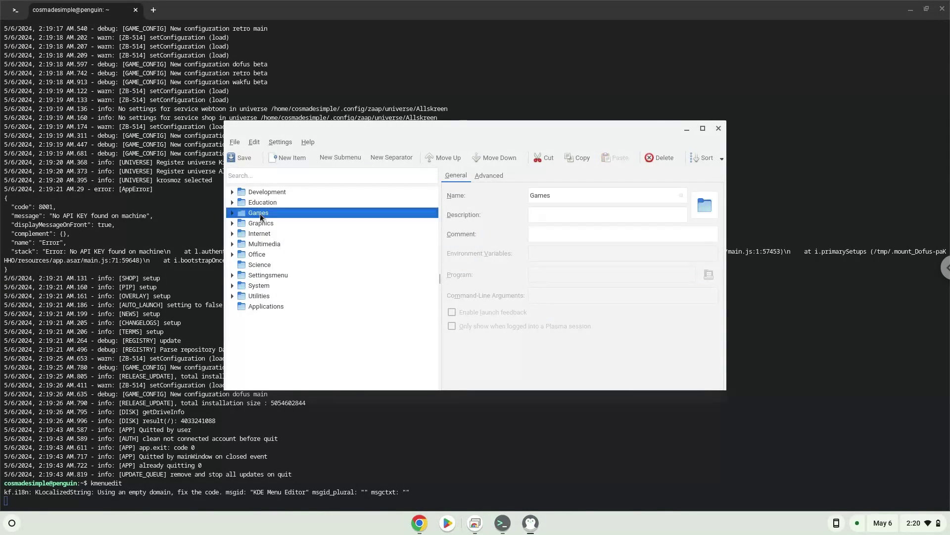
click(288, 160)
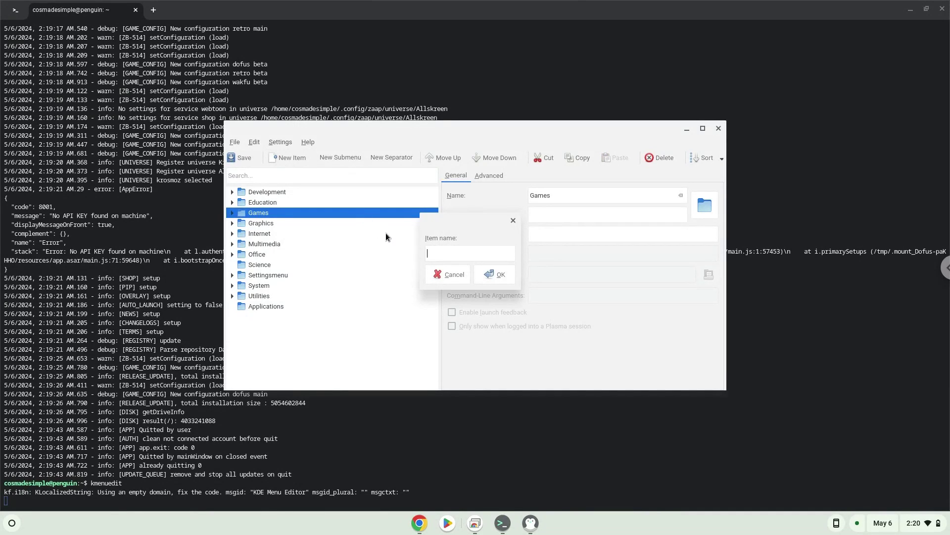
text(dofus)
click(497, 281)
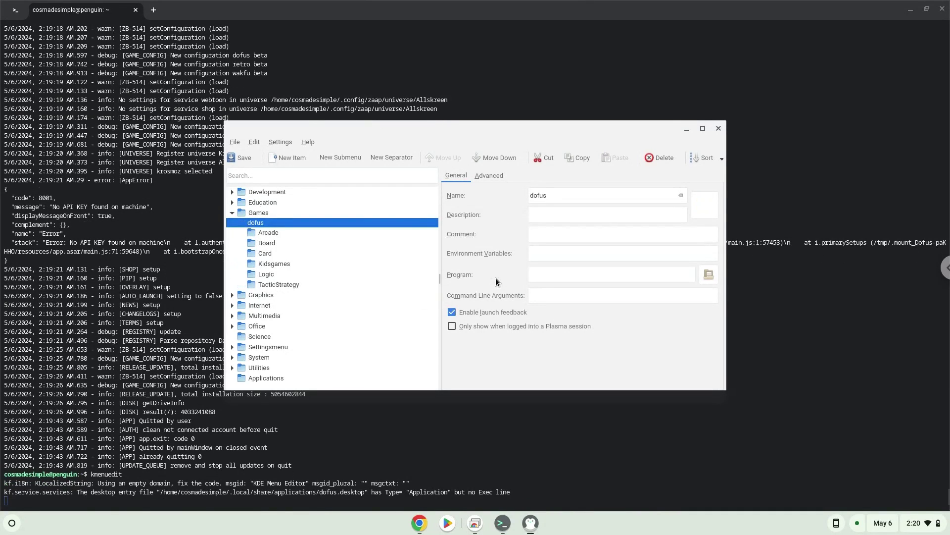
click(715, 275)
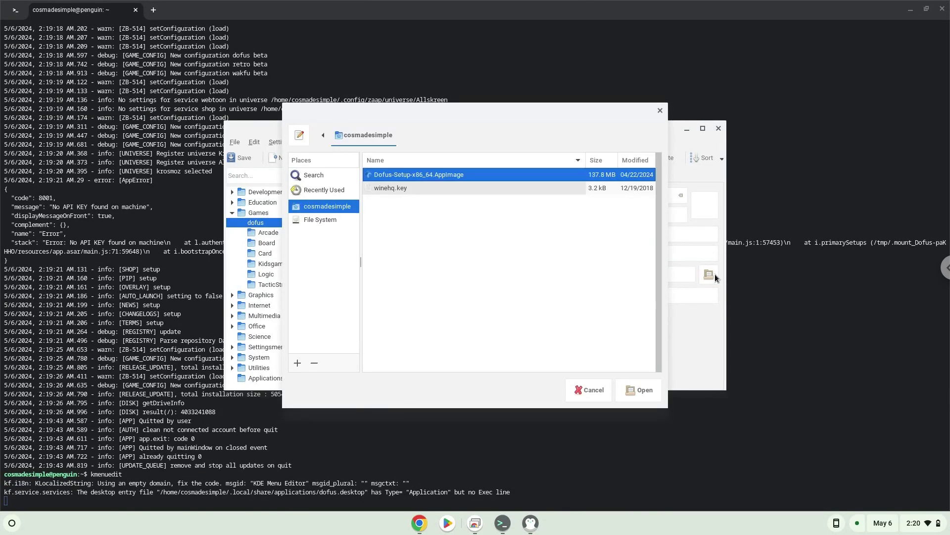
double_click(449, 175)
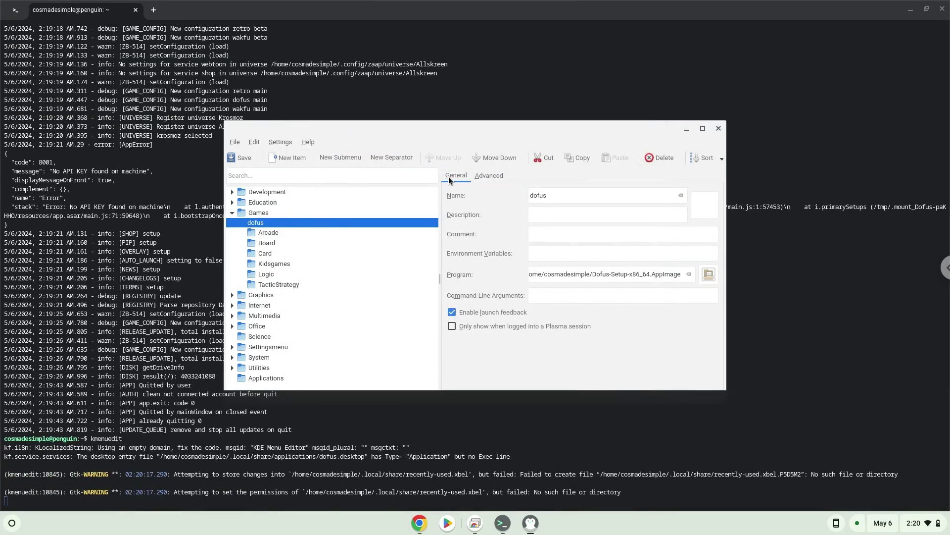
click(242, 158)
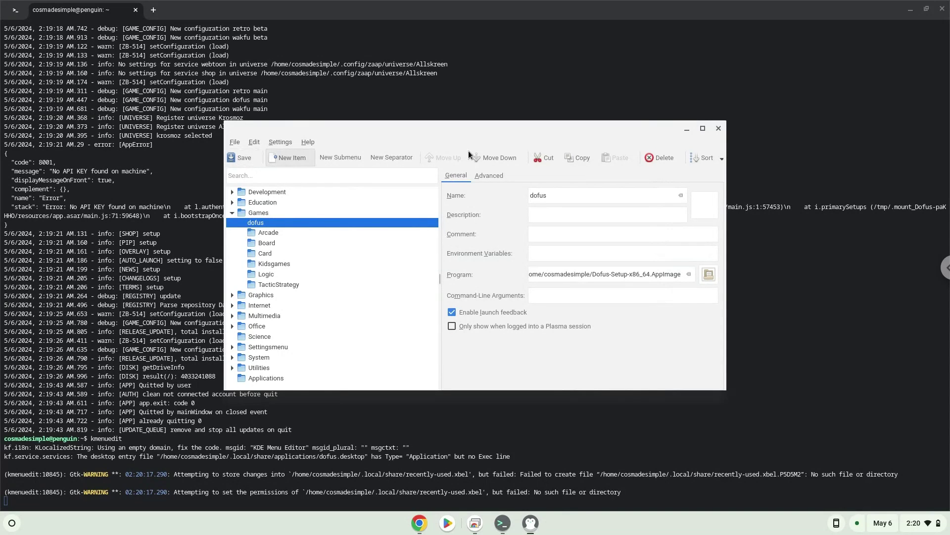
click(721, 134)
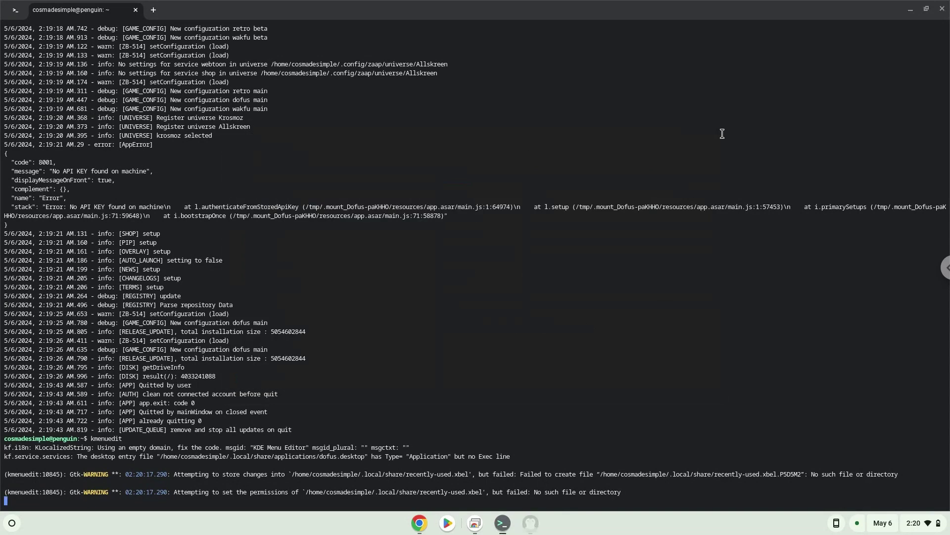
- Close the terminal, minimize Chrome, and launch dofus from the Launcher's Linux apps folder
click(942, 10)
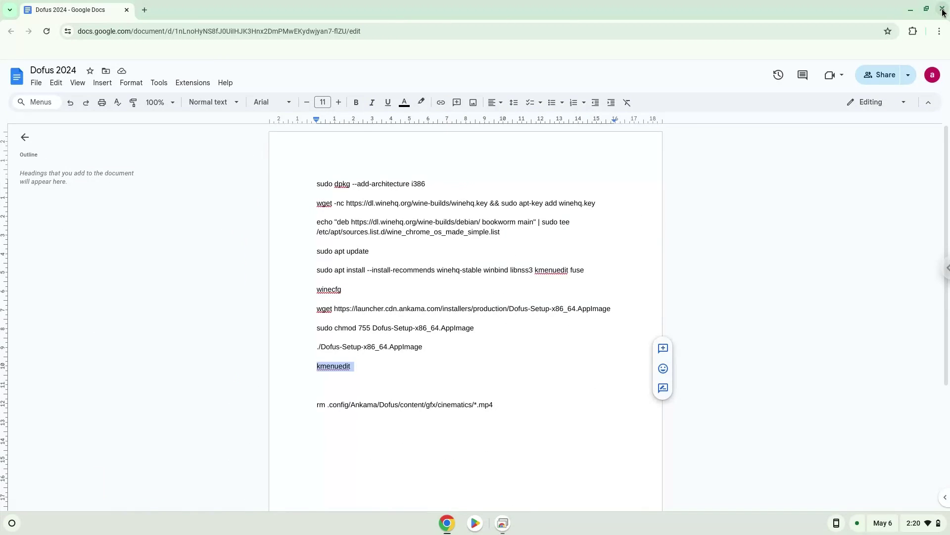
click(910, 10)
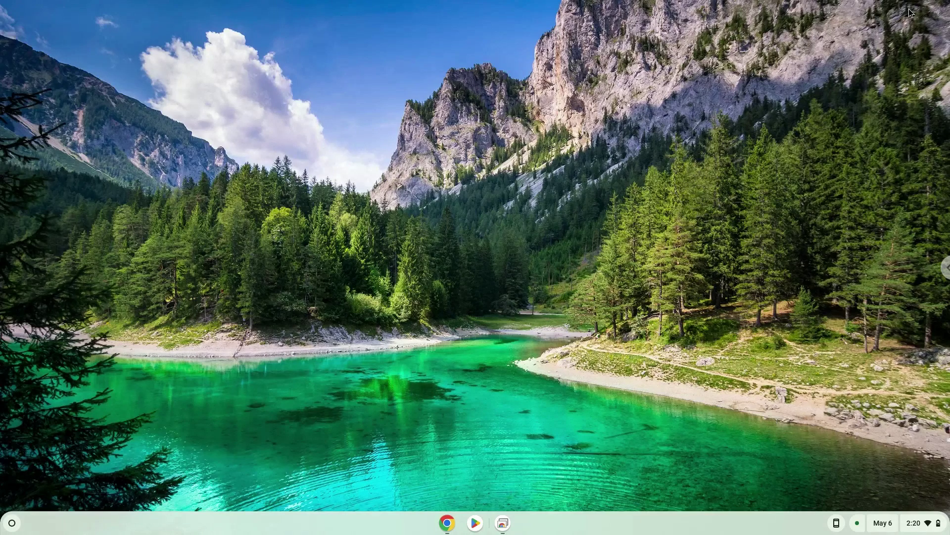
click(12, 522)
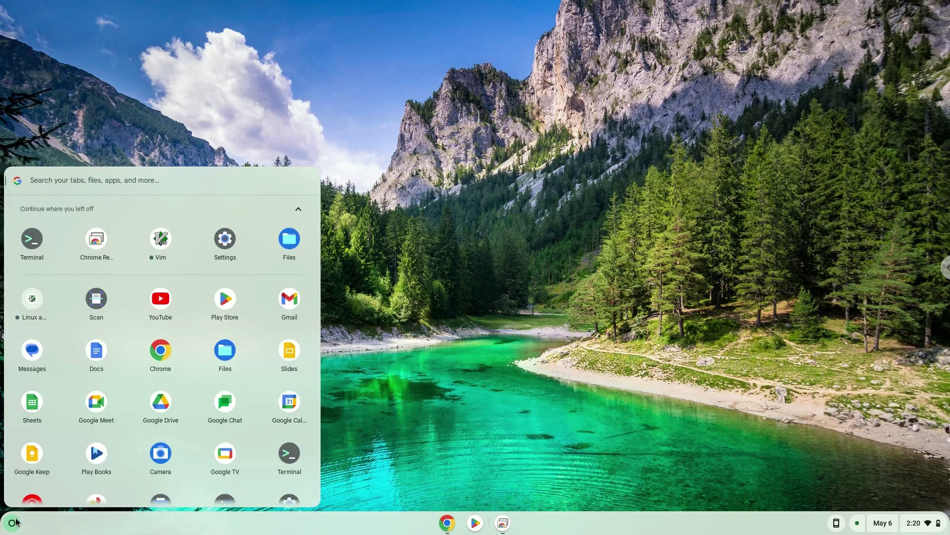
click(12, 523)
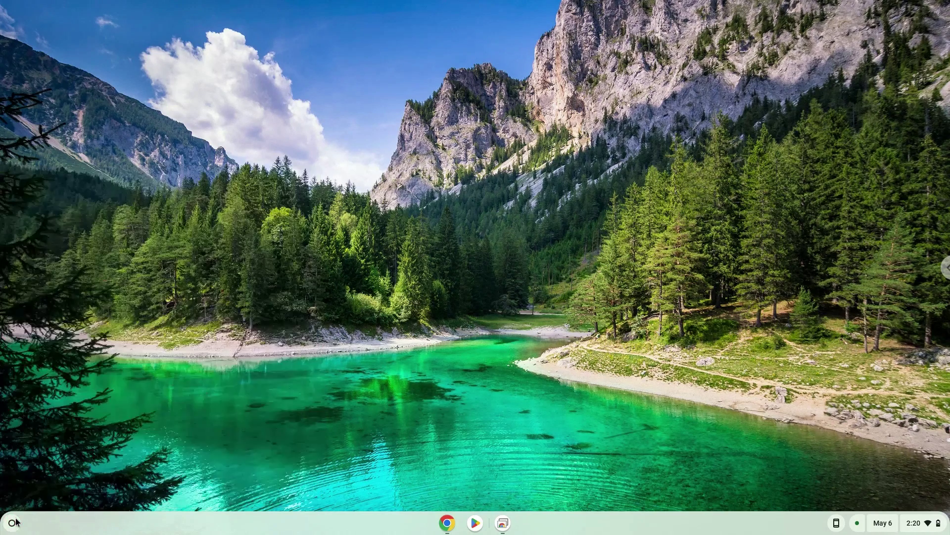
click(12, 523)
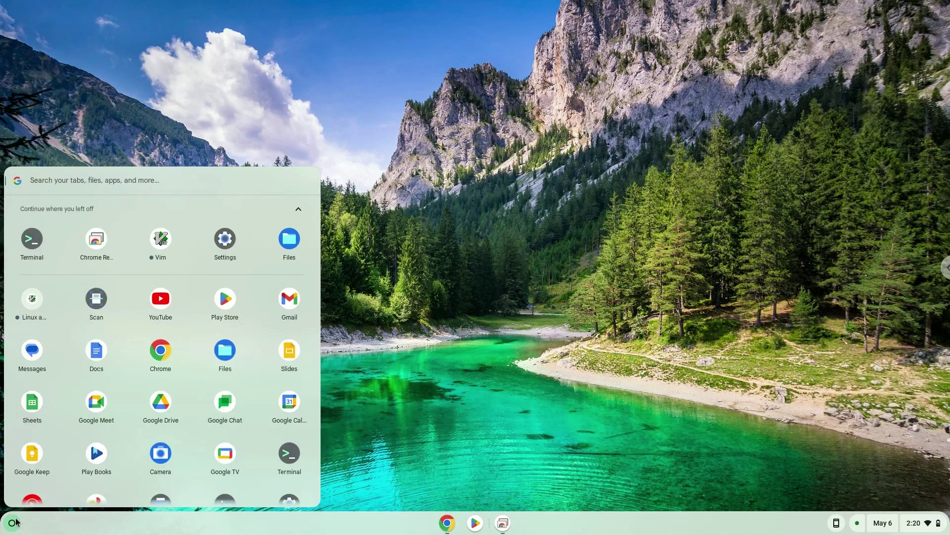
click(16, 521)
click(17, 522)
click(16, 521)
click(16, 521)
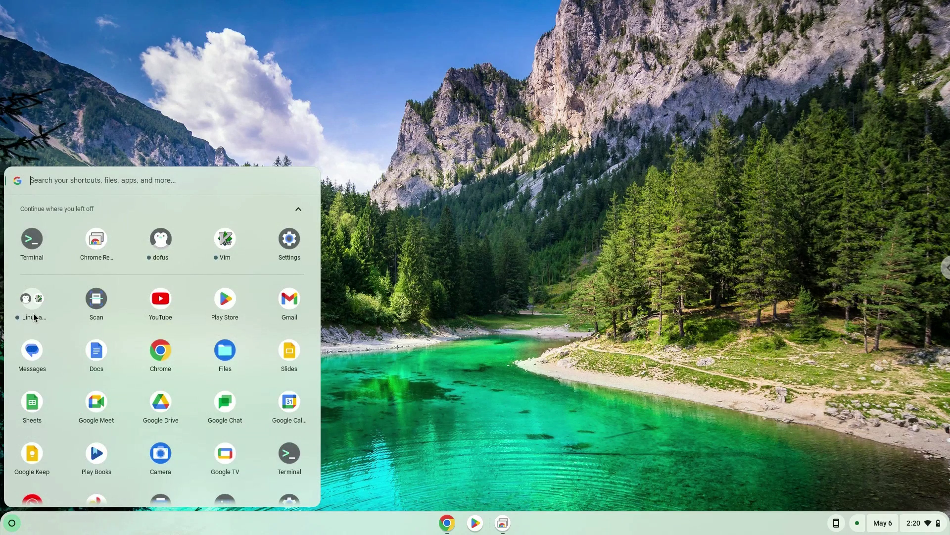
click(32, 308)
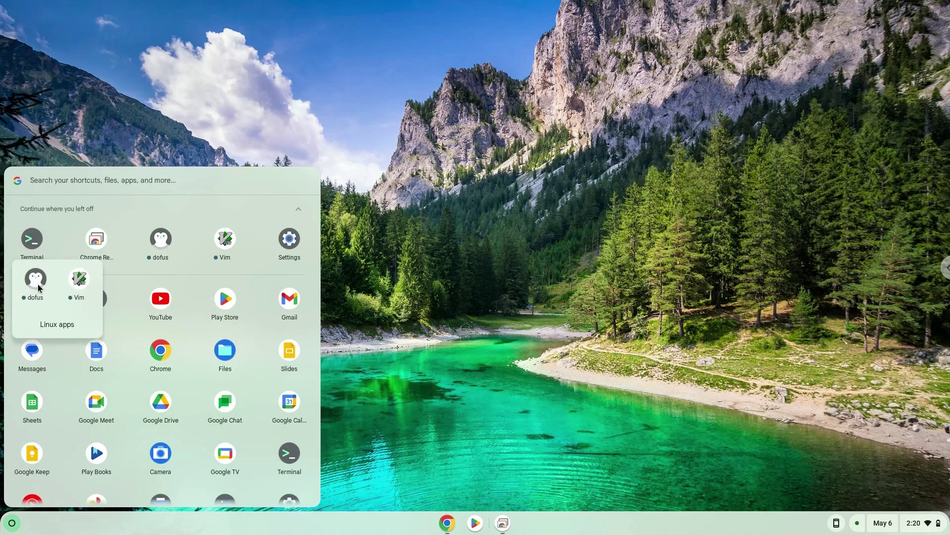
click(37, 284)
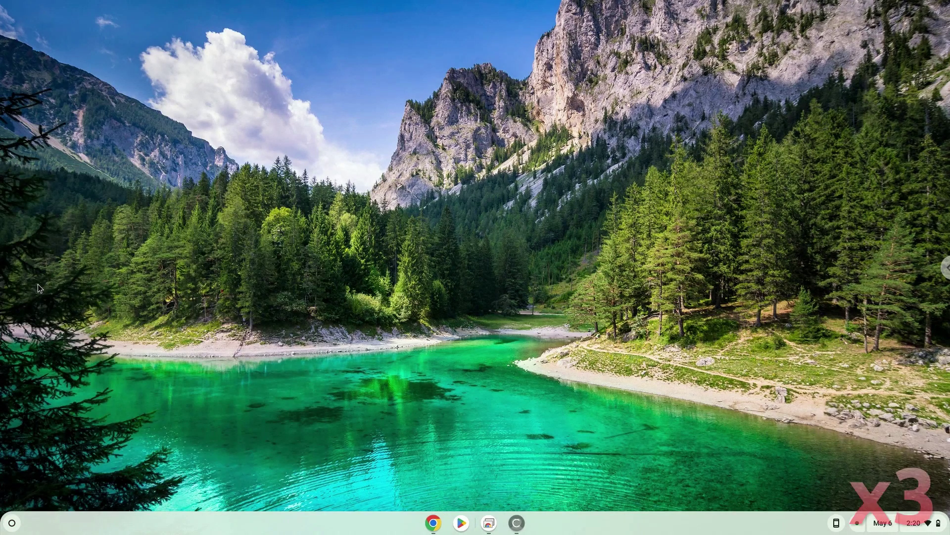